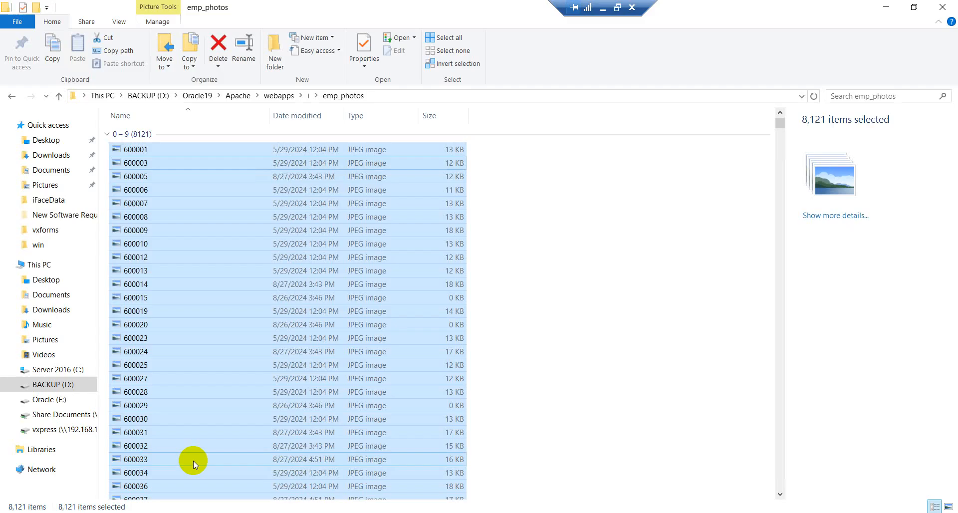
- Examine the details of the first two photo files in the emp_photos folder list
{"action": "left_click", "coordinate": [155, 162]}
{"action": "left_click", "coordinate": [137, 152]}
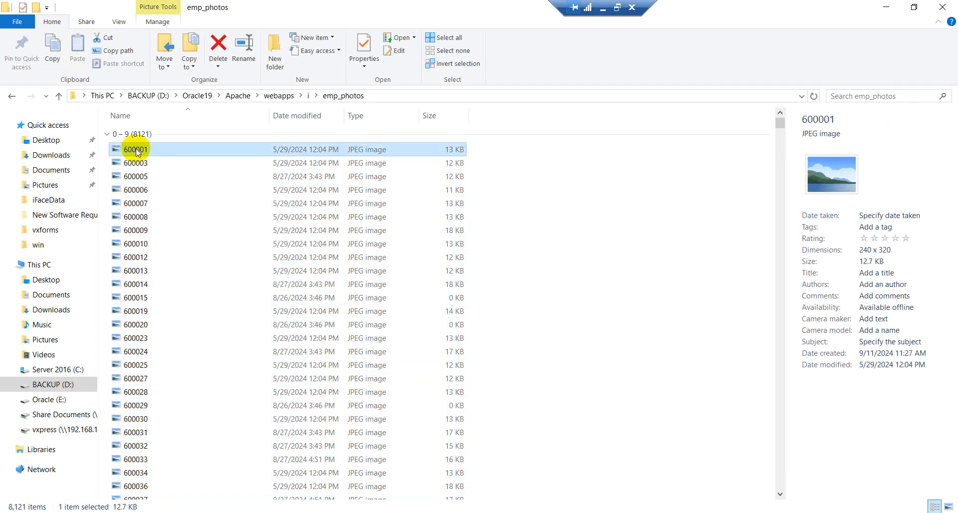
{"action": "left_click", "coordinate": [161, 163]}
{"action": "left_click", "coordinate": [162, 152]}
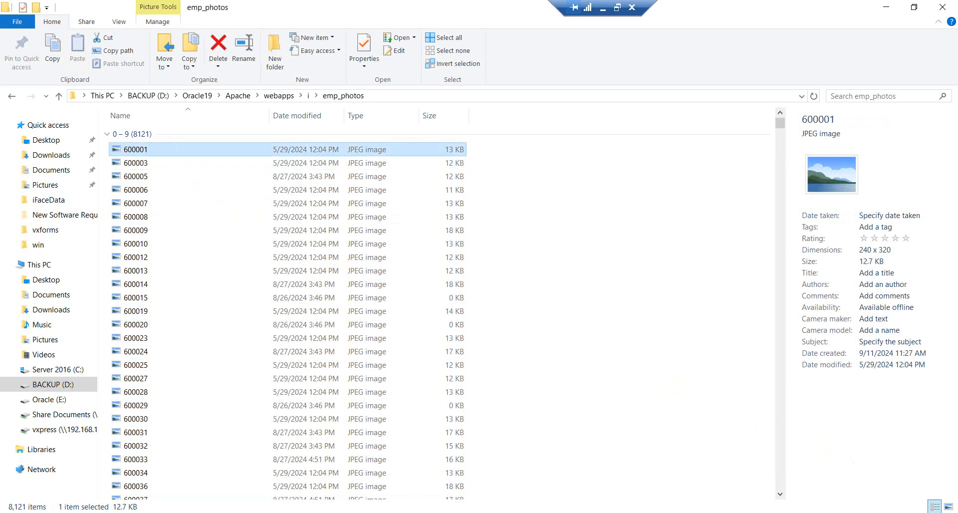
- Show the emp_photos files as large thumbnails and examine the first three photos and their file names
{"action": "left_click", "coordinate": [949, 506]}
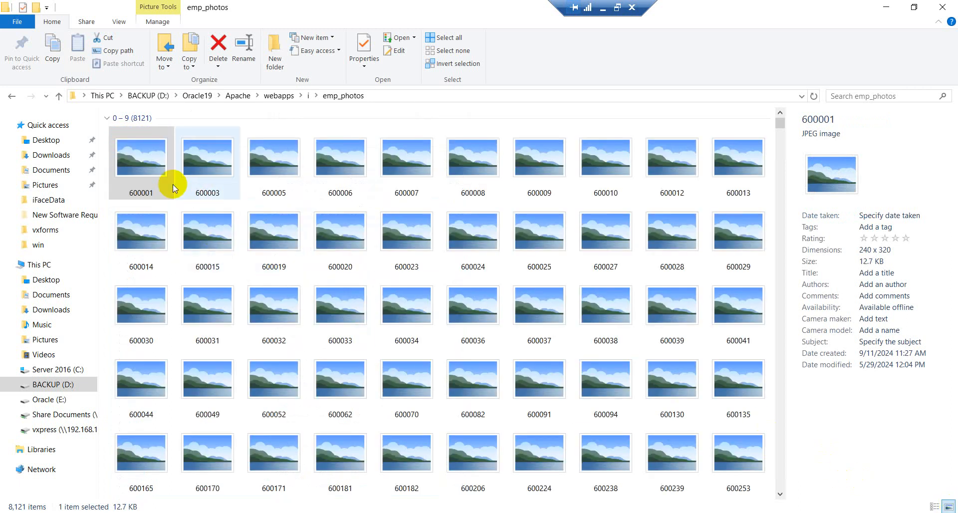
{"action": "left_click", "coordinate": [220, 184]}
{"action": "left_click", "coordinate": [280, 187]}
{"action": "left_click", "coordinate": [140, 190]}
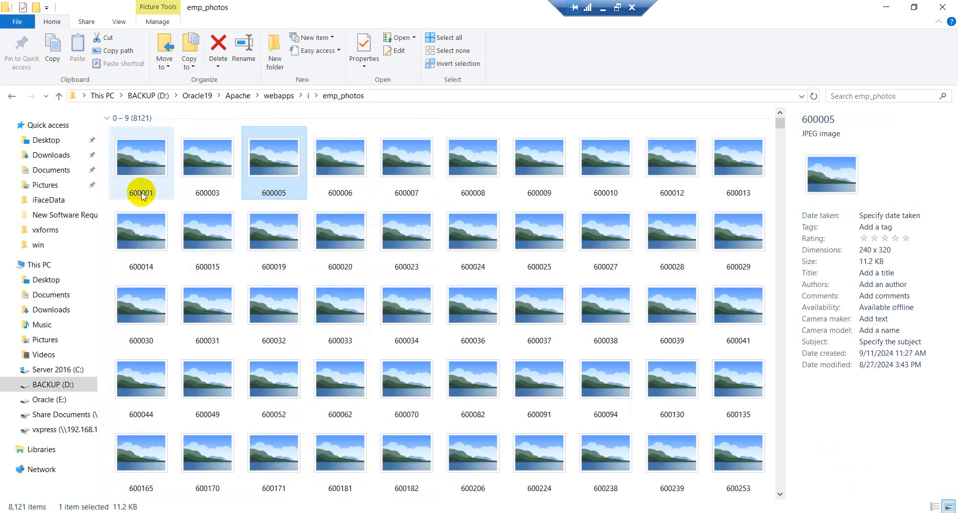
{"action": "left_click", "coordinate": [199, 188]}
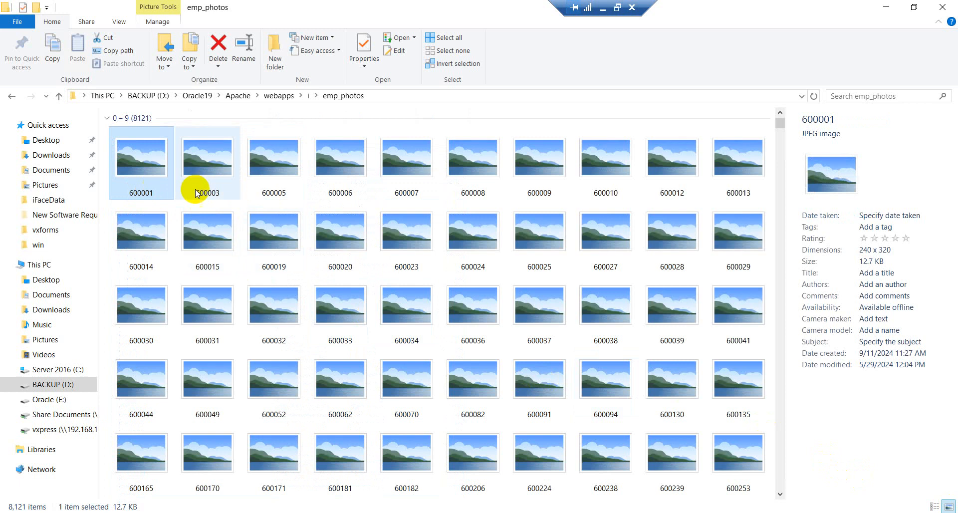
{"action": "left_click", "coordinate": [136, 192]}
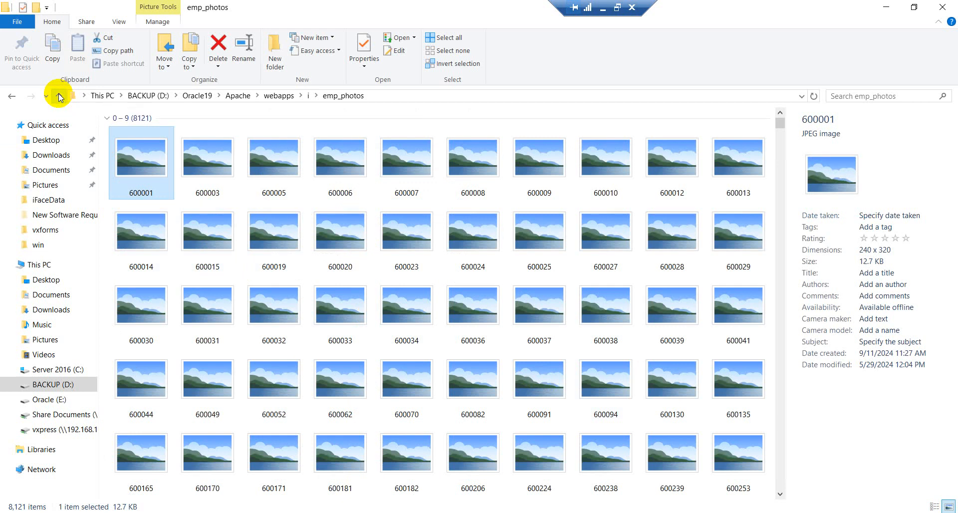
{"action": "left_click", "coordinate": [198, 194]}
{"action": "left_click", "coordinate": [203, 197]}
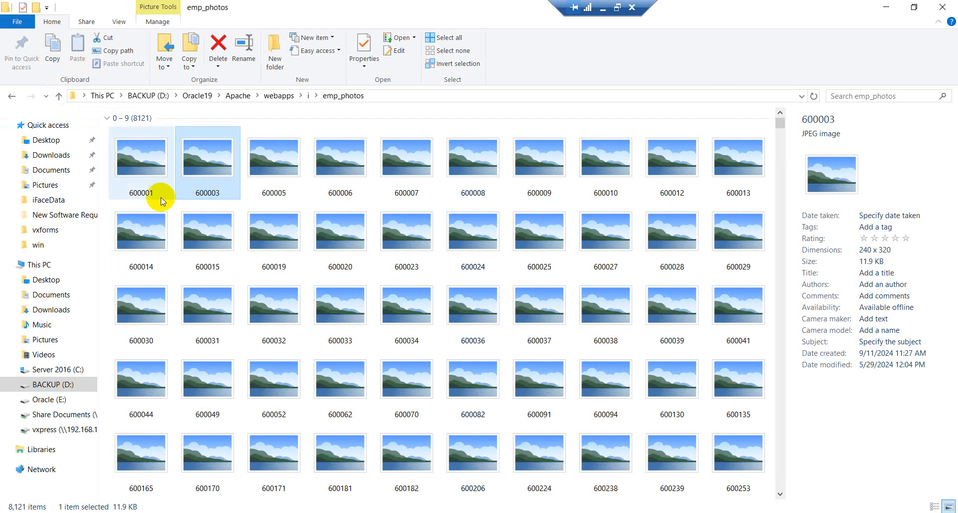
{"action": "left_click", "coordinate": [153, 196]}
{"action": "left_click", "coordinate": [194, 197]}
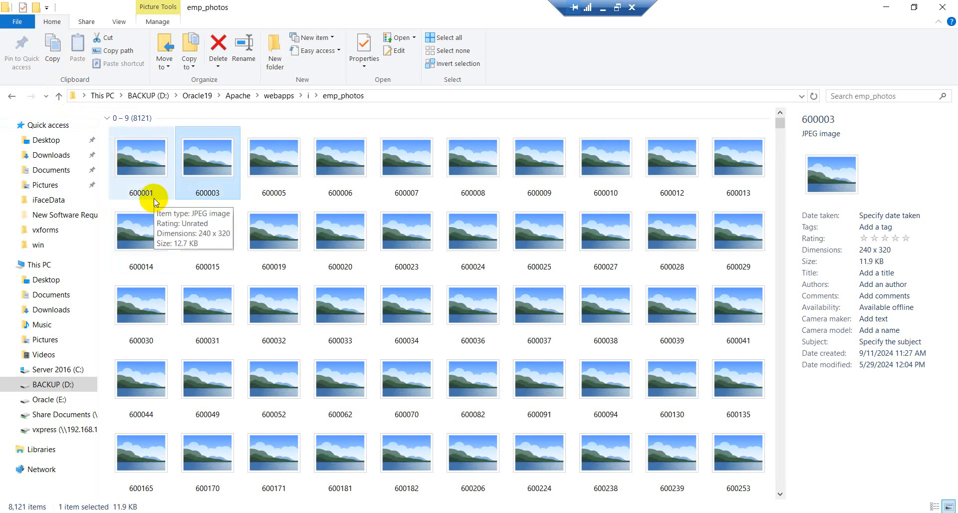
{"action": "left_click", "coordinate": [151, 191]}
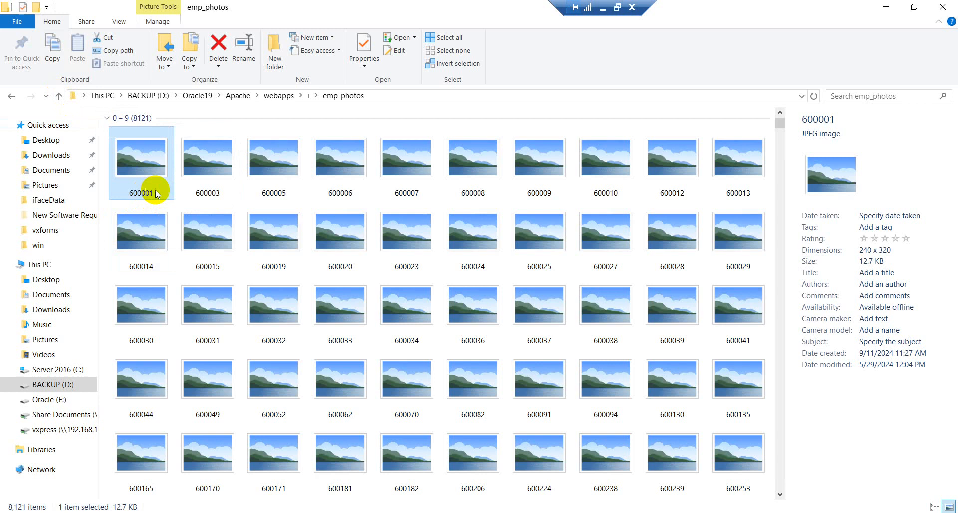
{"action": "left_click", "coordinate": [229, 190]}
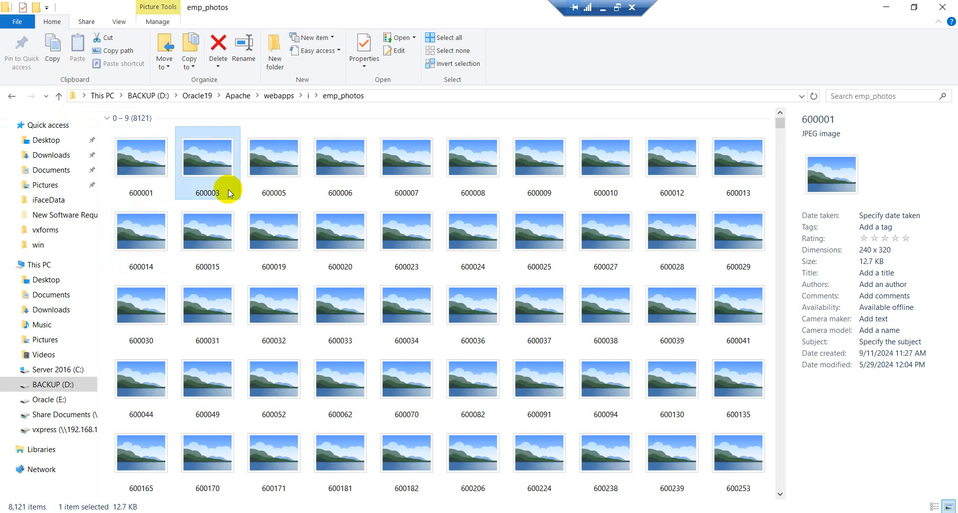
- Reopen the emp_photos folder from its parent folder i and show its files as a detailed list
{"action": "left_click", "coordinate": [59, 96]}
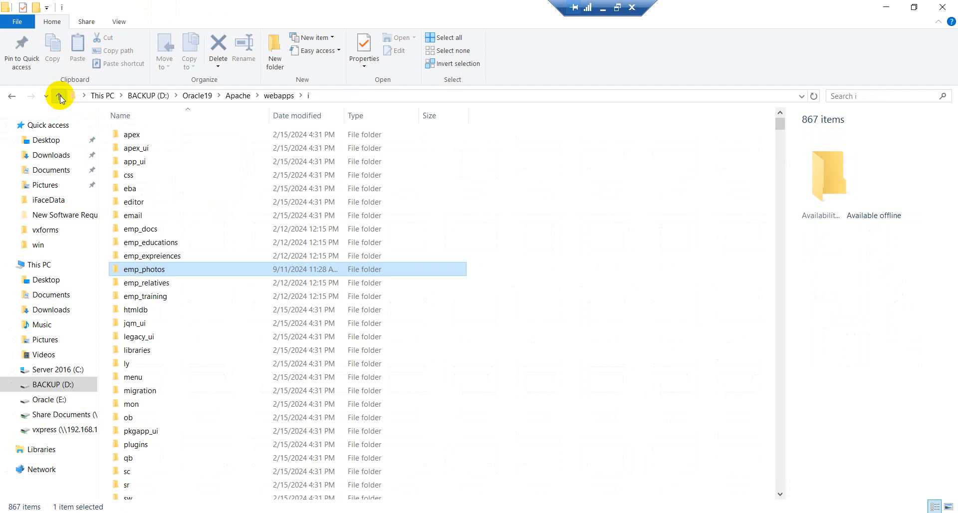
{"action": "double_click", "coordinate": [169, 272]}
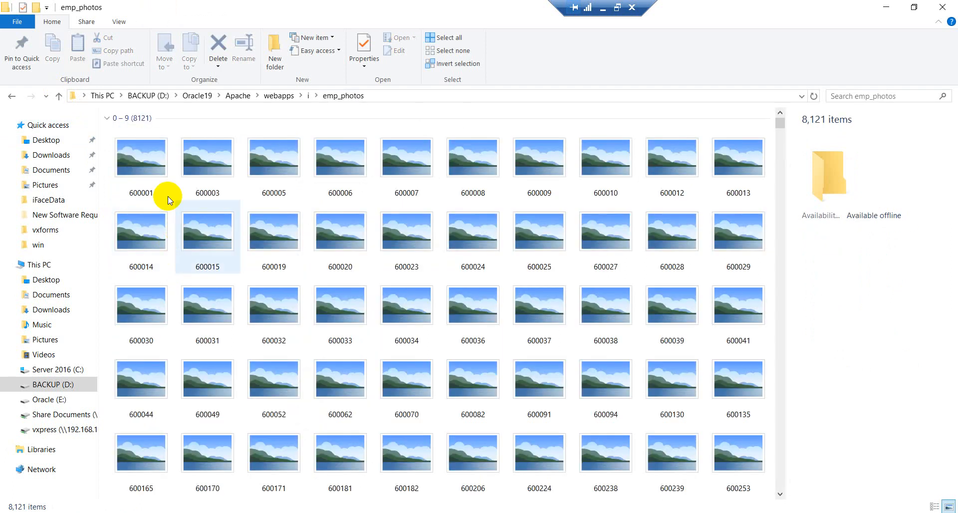
{"action": "left_click", "coordinate": [934, 506]}
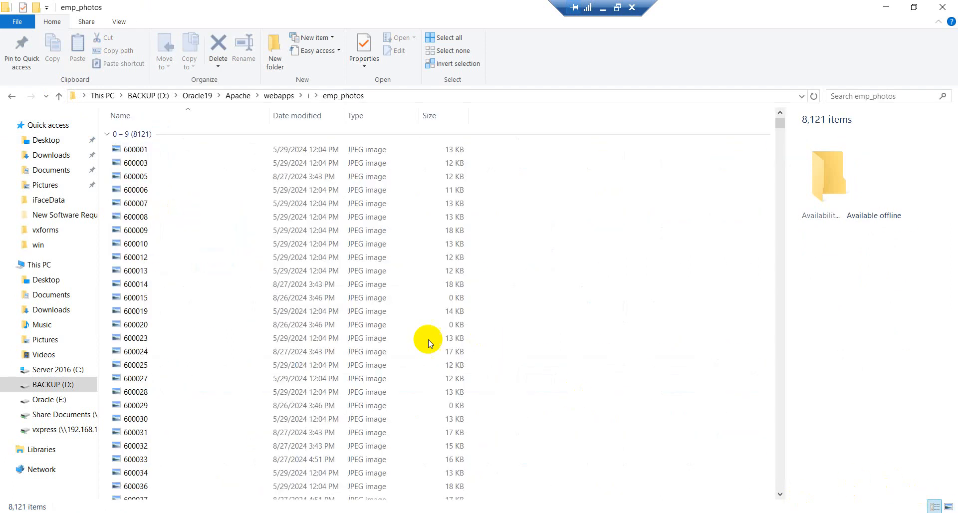
- Select all photo files in emp_photos and copy their full file paths
{"action": "left_click", "coordinate": [223, 207]}
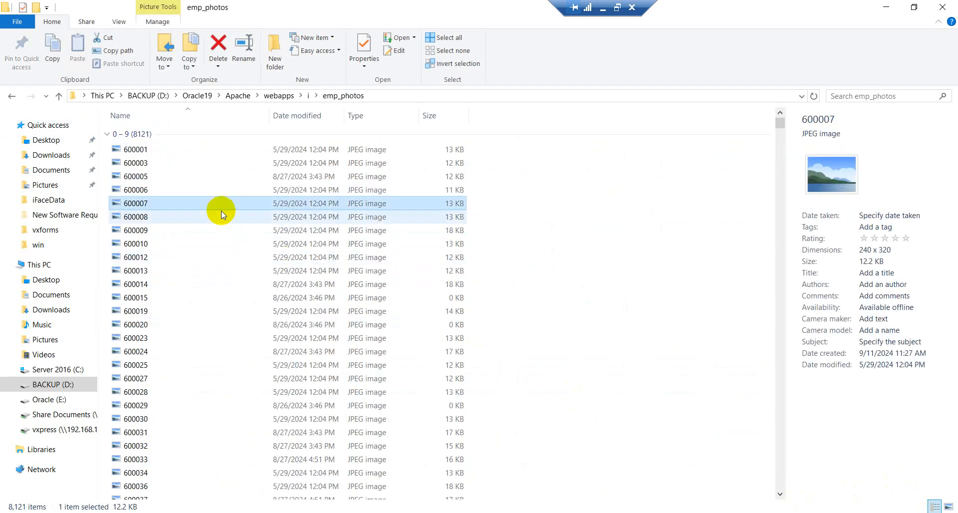
{"action": "key", "text": "ctrl+a"}
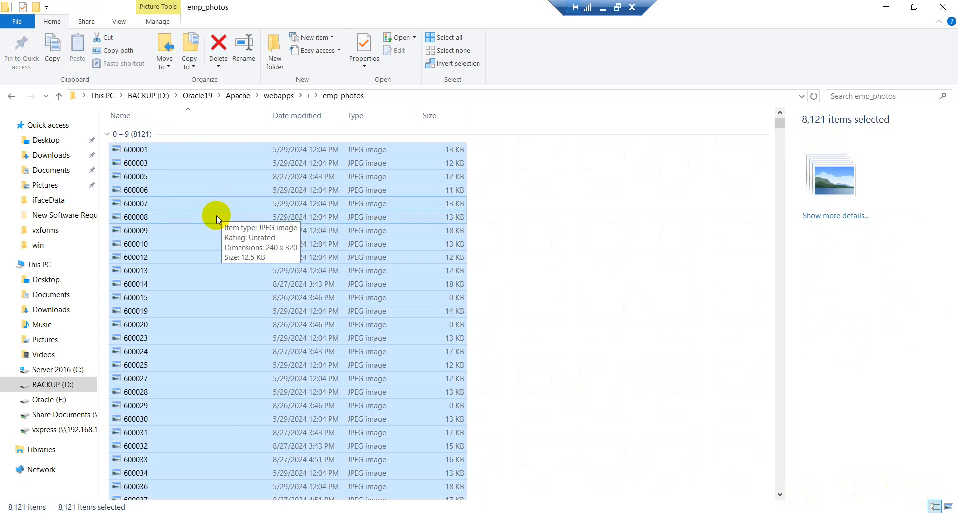
{"action": "key", "text": "ctrl+c"}
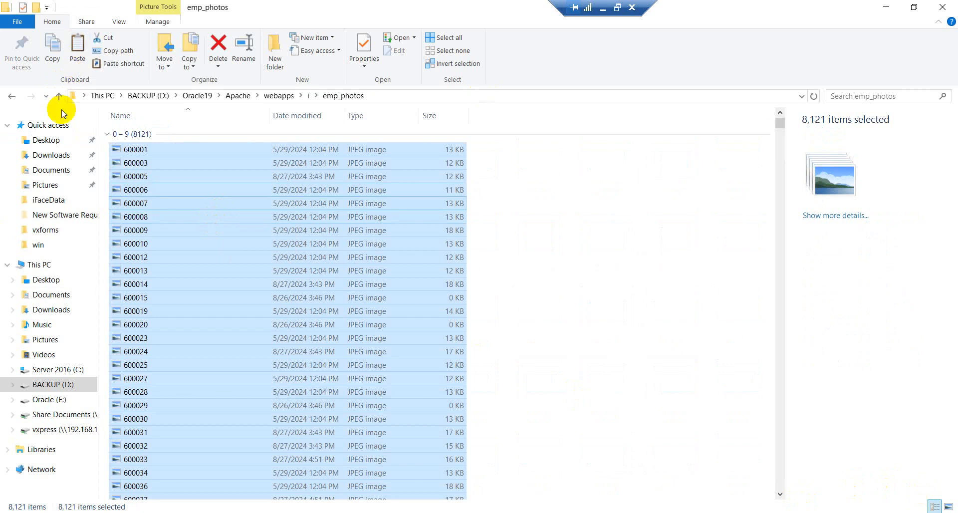
{"action": "left_click", "coordinate": [118, 52]}
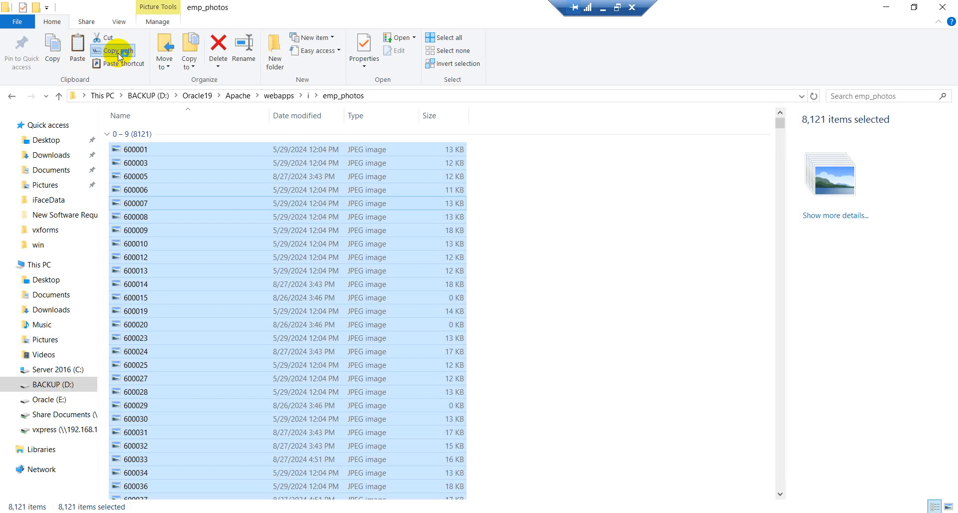
{"action": "left_click", "coordinate": [120, 55]}
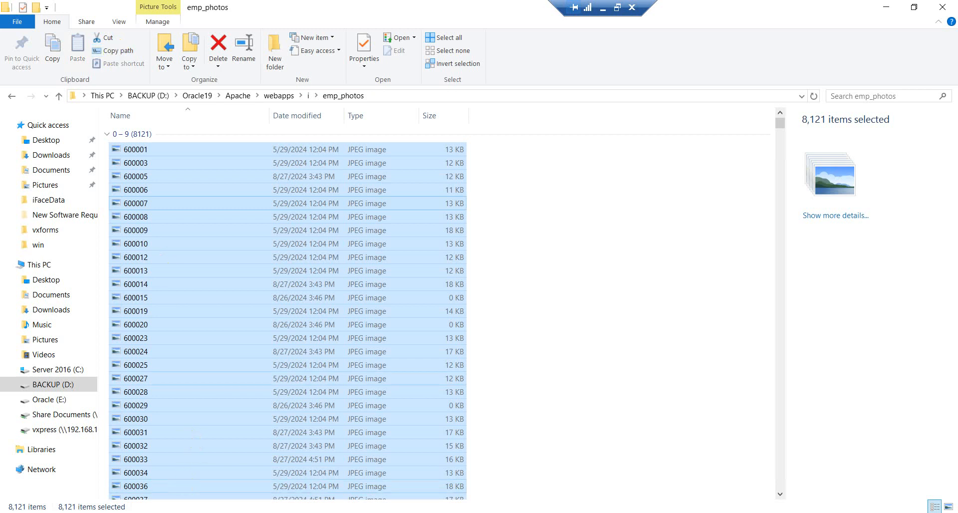
- Switch to the Excel workbook Book1 and paste the copied file paths into Sheet2 starting at cell A1
{"action": "key", "text": "alt+Tab"}
{"action": "left_click", "coordinate": [136, 491]}
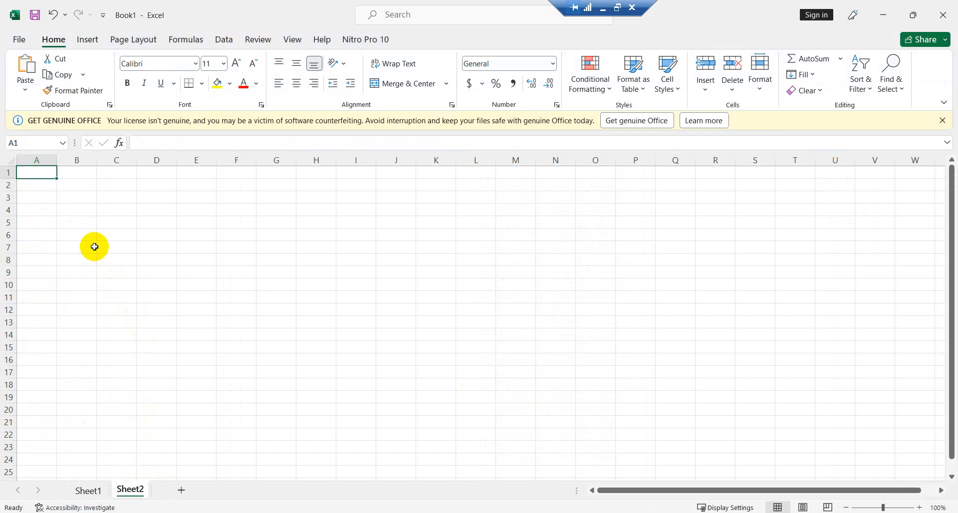
{"action": "key", "text": "ctrl+v"}
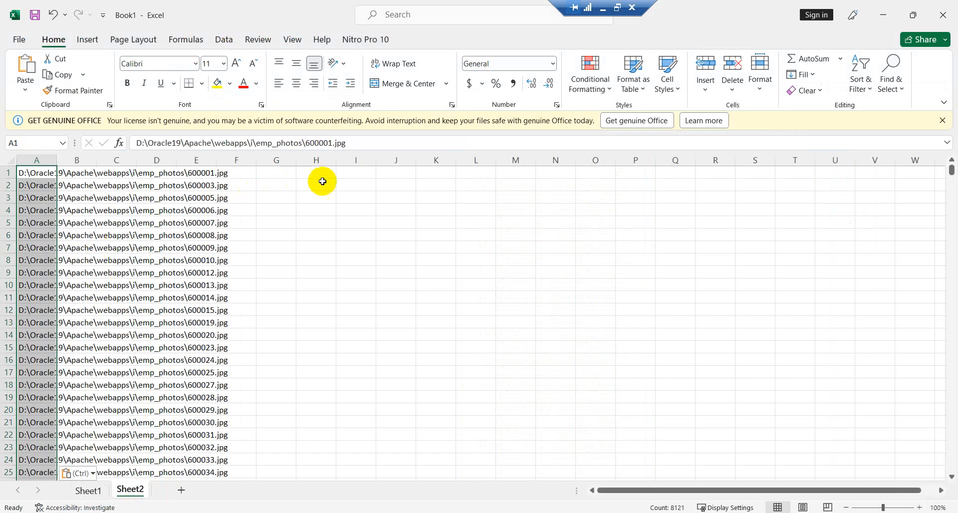
{"action": "left_click", "coordinate": [193, 174]}
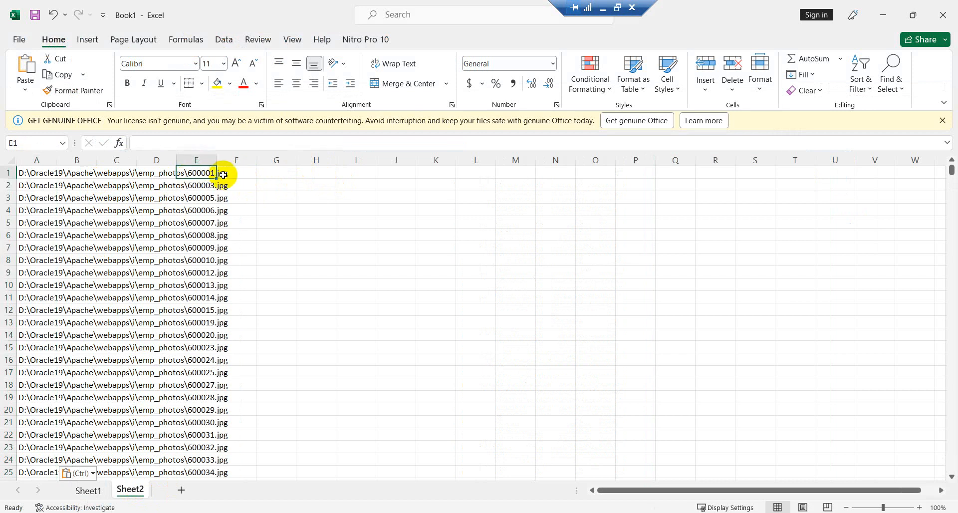
{"action": "left_click_drag", "start_coordinate": [218, 159], "coordinate": [217, 158]}
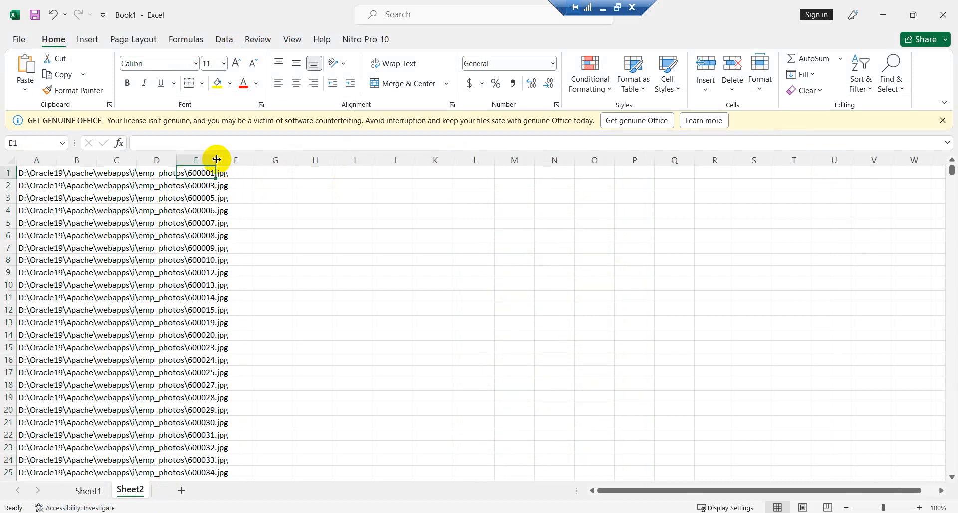
{"action": "left_click", "coordinate": [22, 173]}
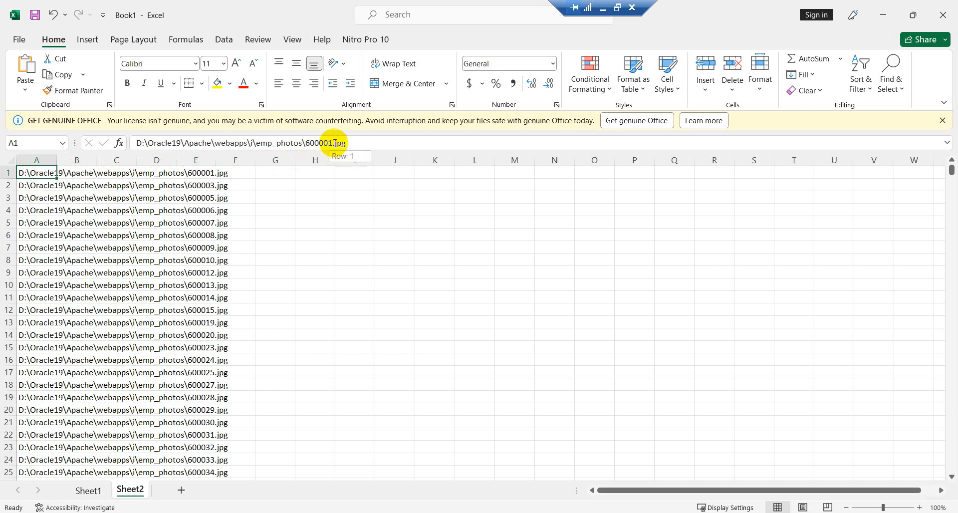
{"action": "left_click_drag", "start_coordinate": [308, 144], "coordinate": [134, 144]}
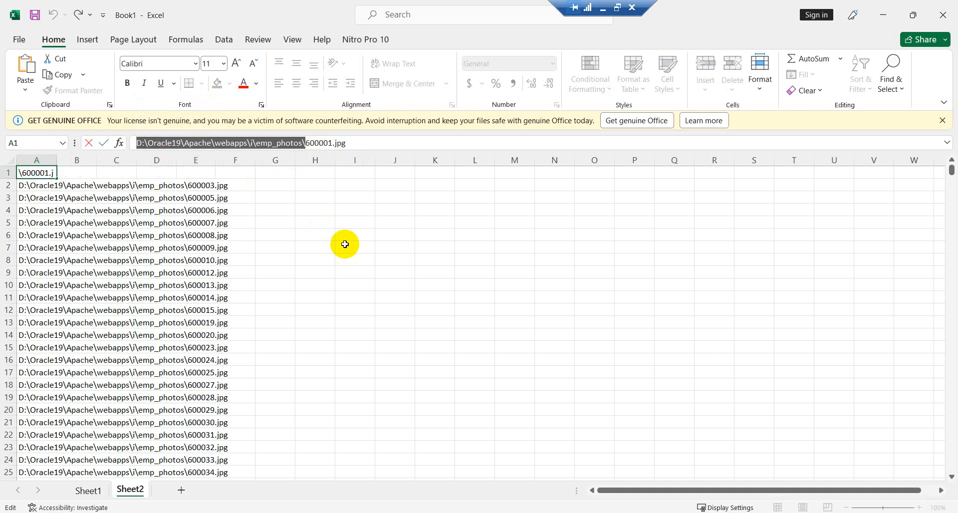
{"action": "key", "text": "Escape"}
{"action": "key", "text": "ctrl+h"}
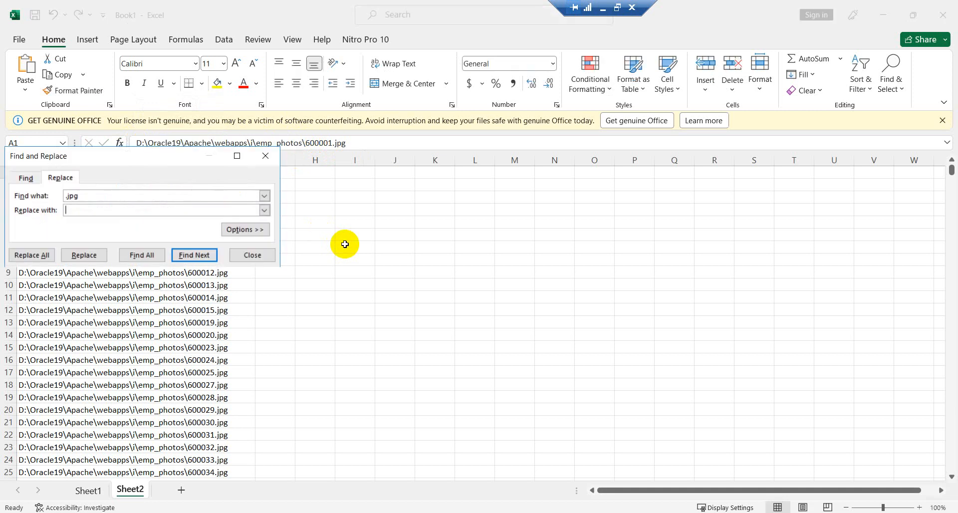
{"action": "left_click", "coordinate": [265, 156]}
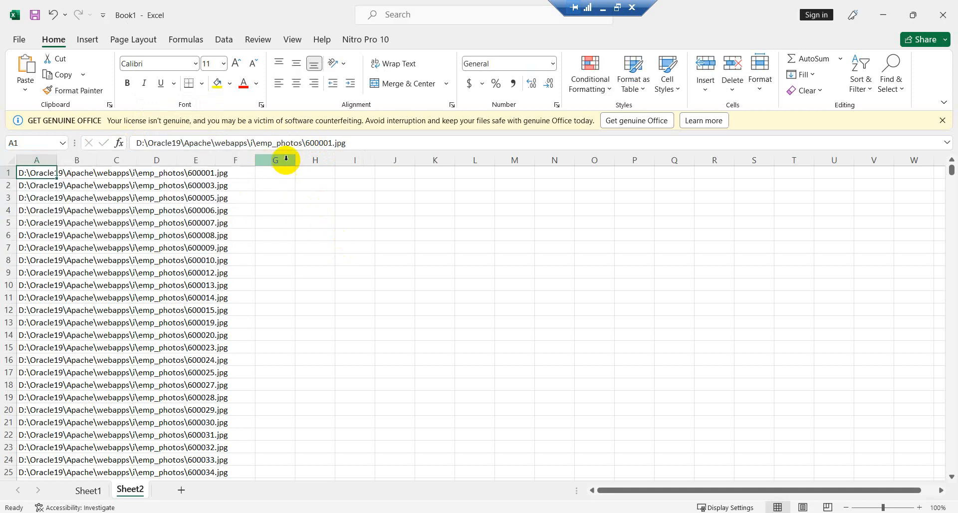
{"action": "left_click_drag", "start_coordinate": [305, 143], "coordinate": [118, 144]}
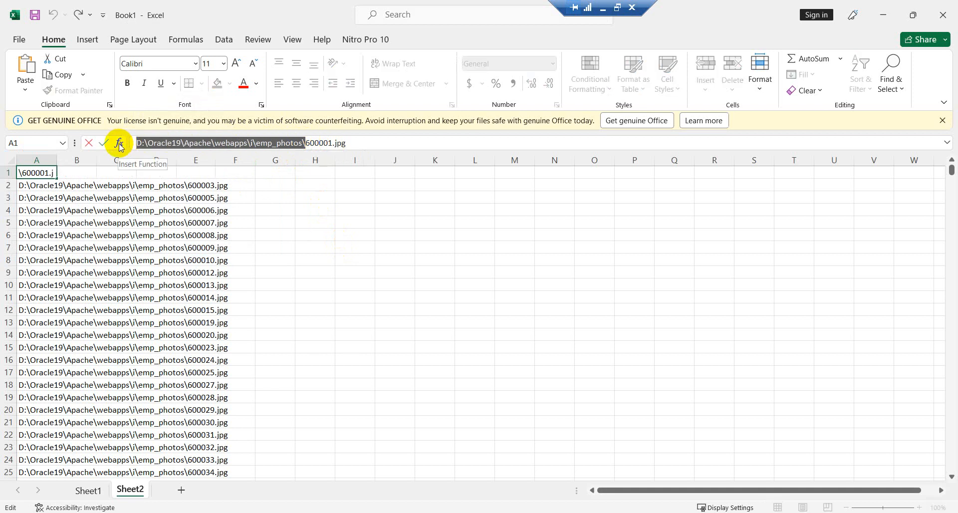
{"action": "key", "text": "ctrl+f"}
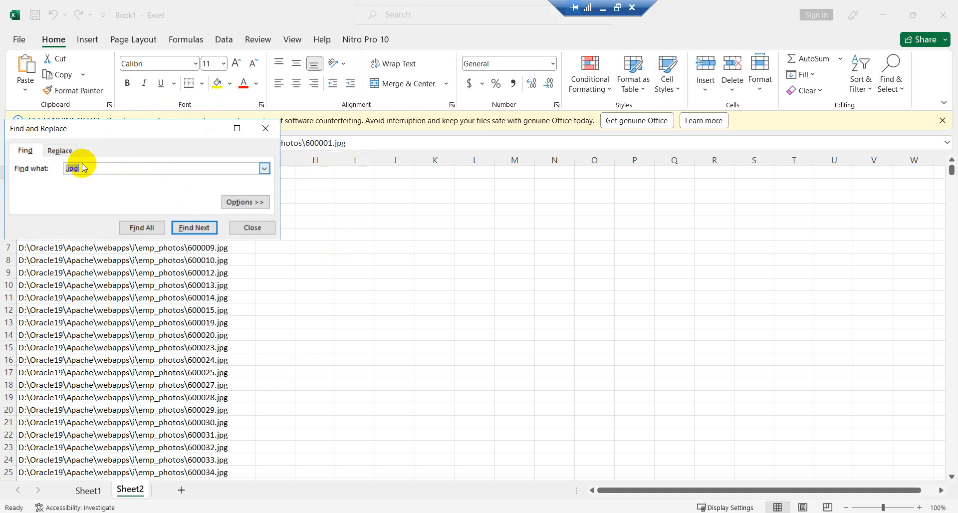
{"action": "left_click", "coordinate": [62, 151]}
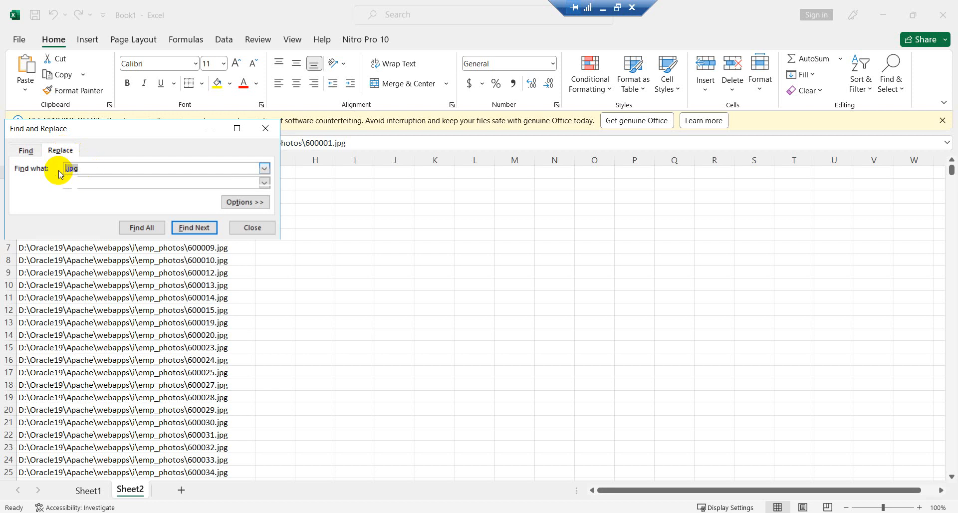
{"action": "left_click", "coordinate": [265, 128]}
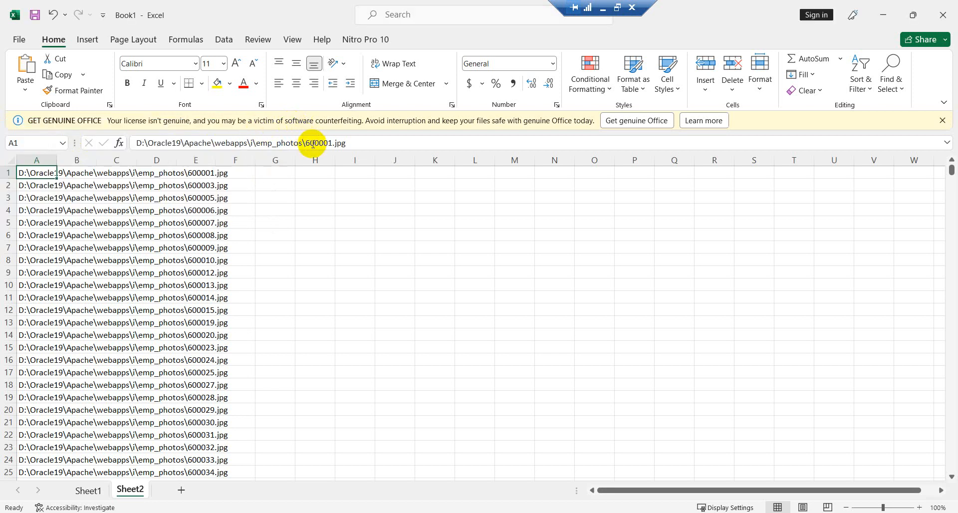
- Copy the folder path "D:\Oracle19\Apache\webapps\i\emp_photos\" out of cell A1 and use it as the search text
{"action": "left_click_drag", "start_coordinate": [306, 144], "coordinate": [126, 144]}
{"action": "key", "text": "ctrl+c"}
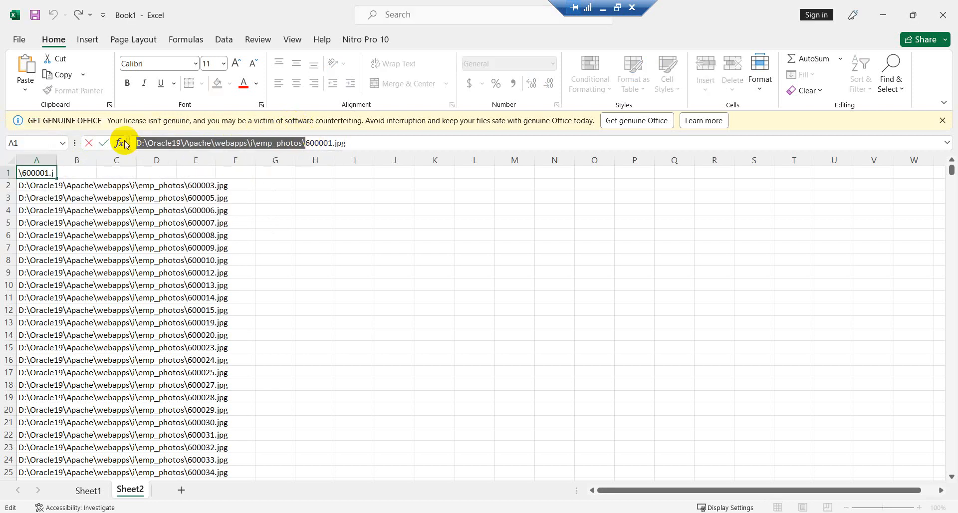
{"action": "key", "text": "ctrl+f"}
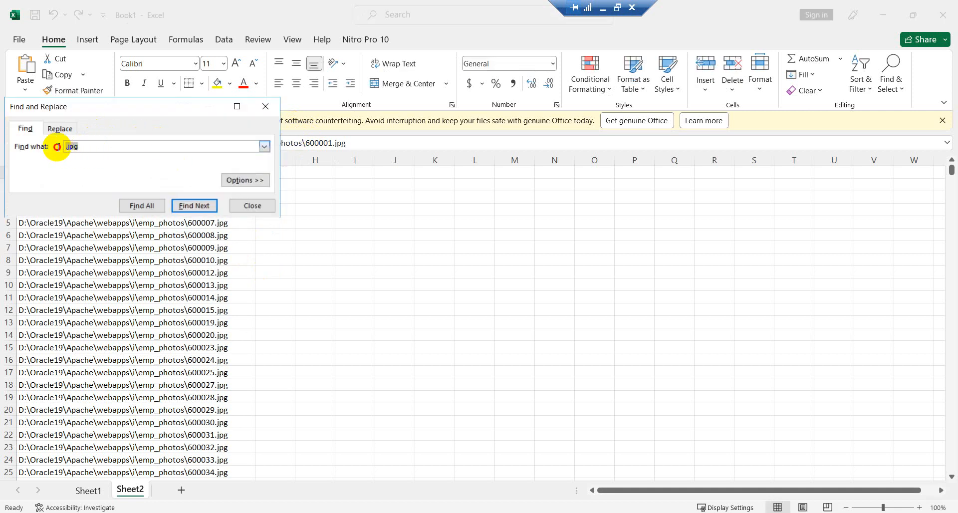
{"action": "key", "text": "ctrl+v"}
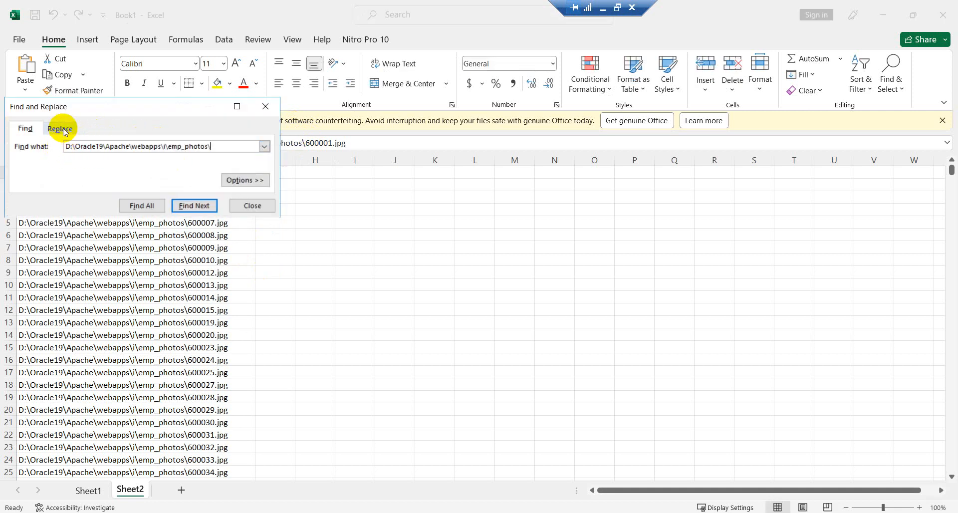
- Replace all occurrences of the folder path "D:\Oracle19\Apache\webapps\i\emp_photos\" with nothing and close the Find and Replace dialog
{"action": "left_click", "coordinate": [60, 129]}
{"action": "left_click", "coordinate": [96, 161]}
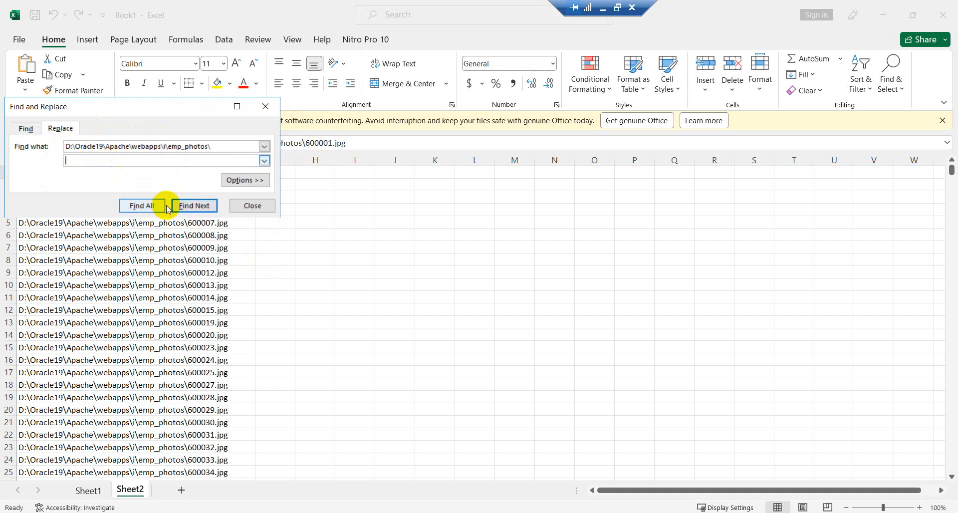
{"action": "left_click", "coordinate": [149, 206]}
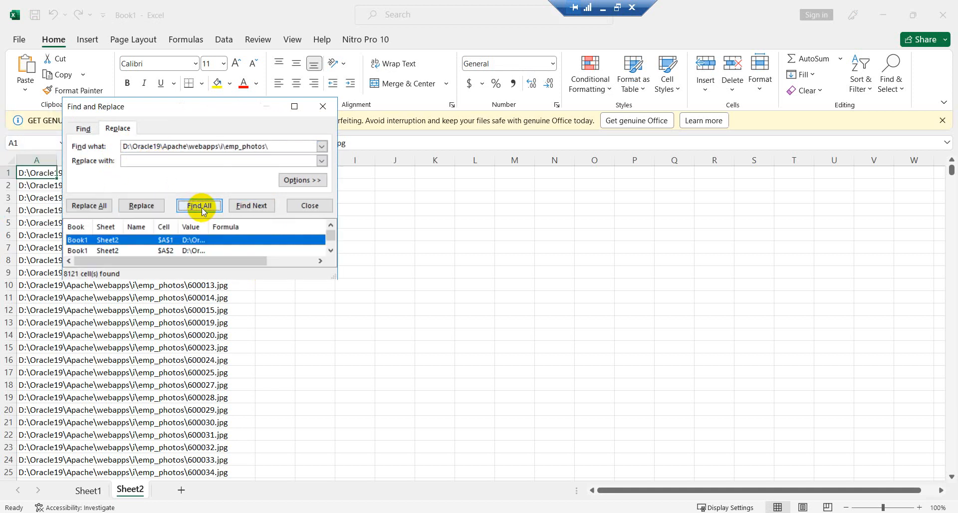
{"action": "left_click", "coordinate": [177, 160]}
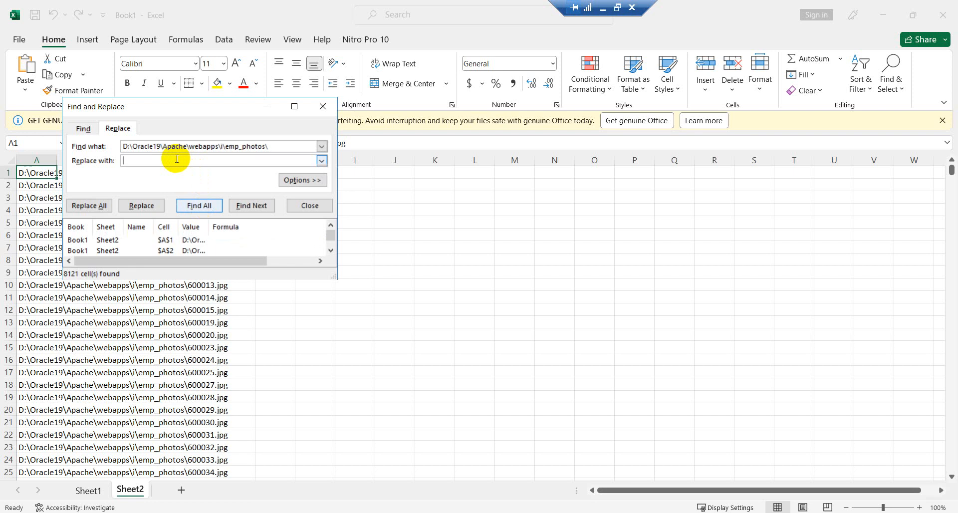
{"action": "left_click", "coordinate": [103, 208]}
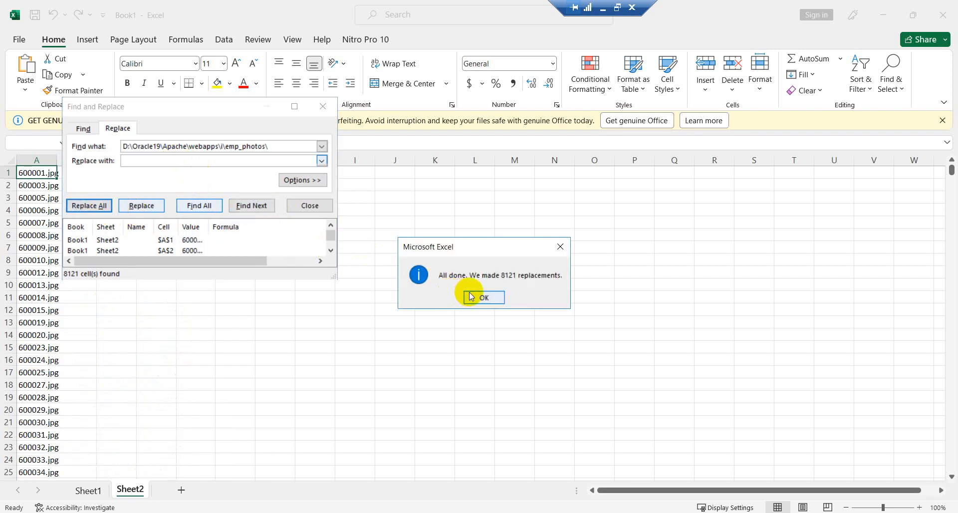
{"action": "left_click", "coordinate": [484, 298]}
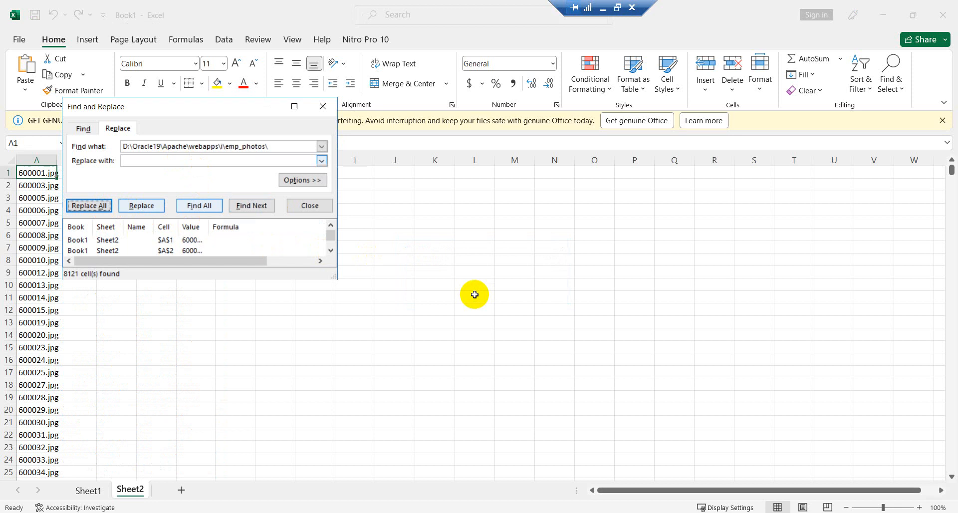
{"action": "left_click", "coordinate": [323, 107]}
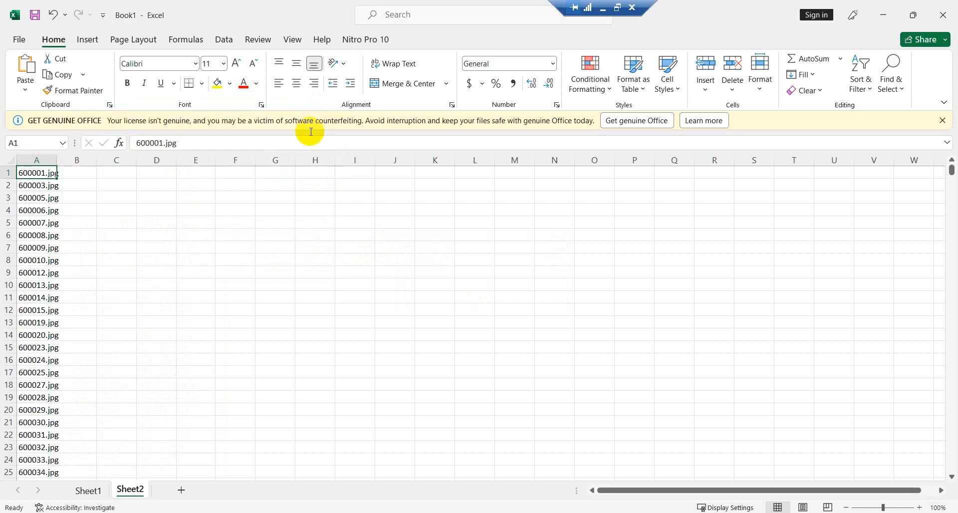
- Autofit the width of column A to the photo file names
{"action": "left_click", "coordinate": [33, 187]}
{"action": "left_click", "coordinate": [29, 173]}
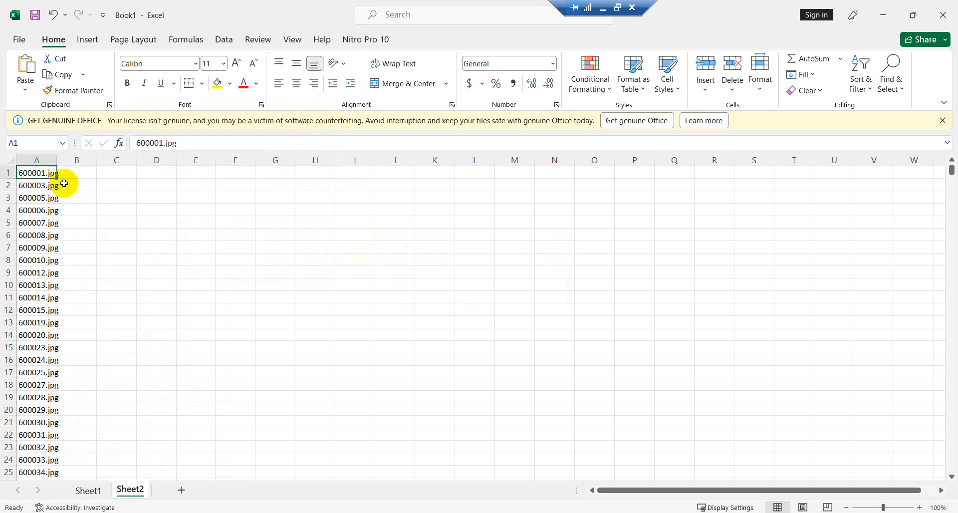
{"action": "double_click", "coordinate": [58, 159]}
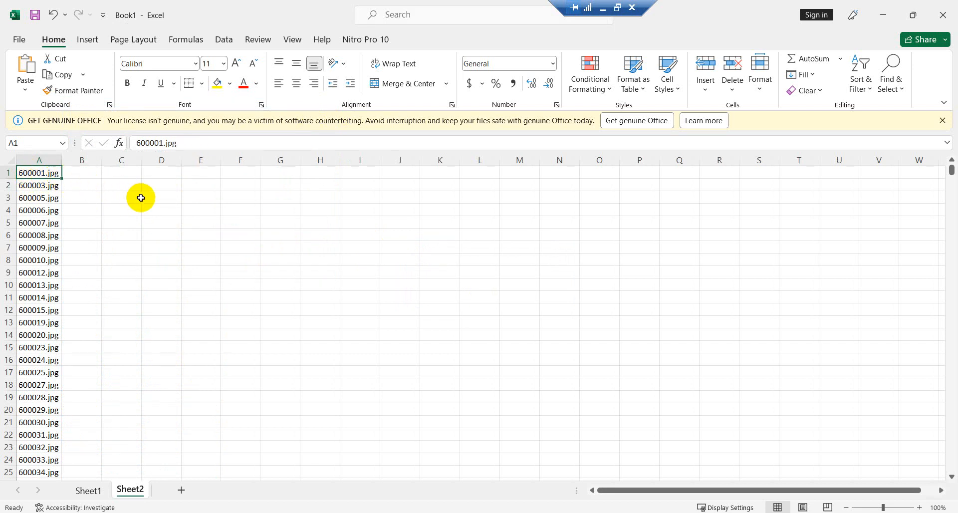
- Remove the ".jpg" extension from all file names in column A with Replace All, leaving the replacement empty
{"action": "key", "text": "ctrl+shift+Down"}
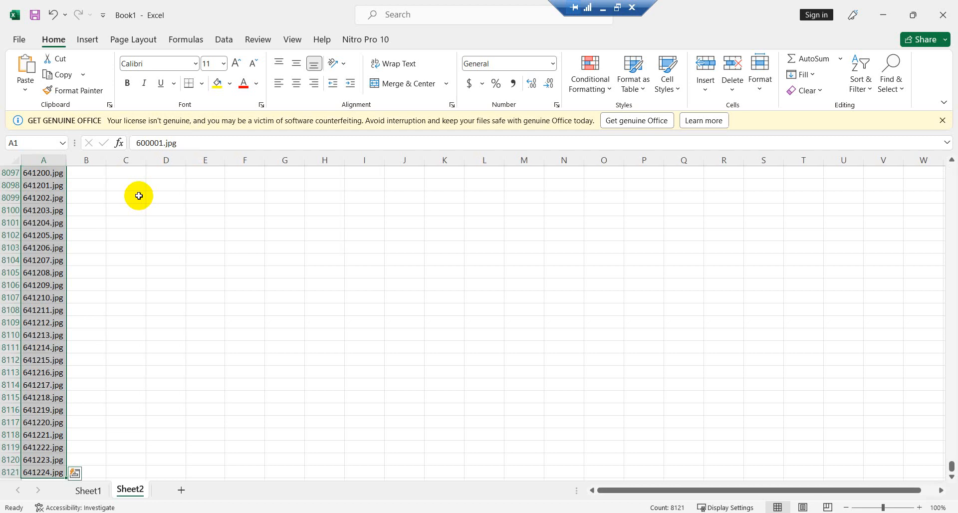
{"action": "key", "text": "ctrl+f"}
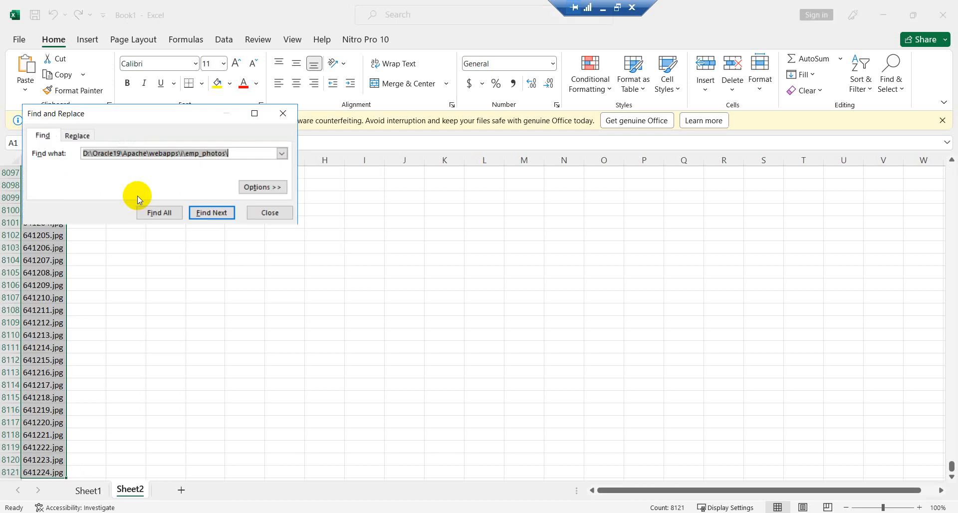
{"action": "left_click", "coordinate": [75, 135]}
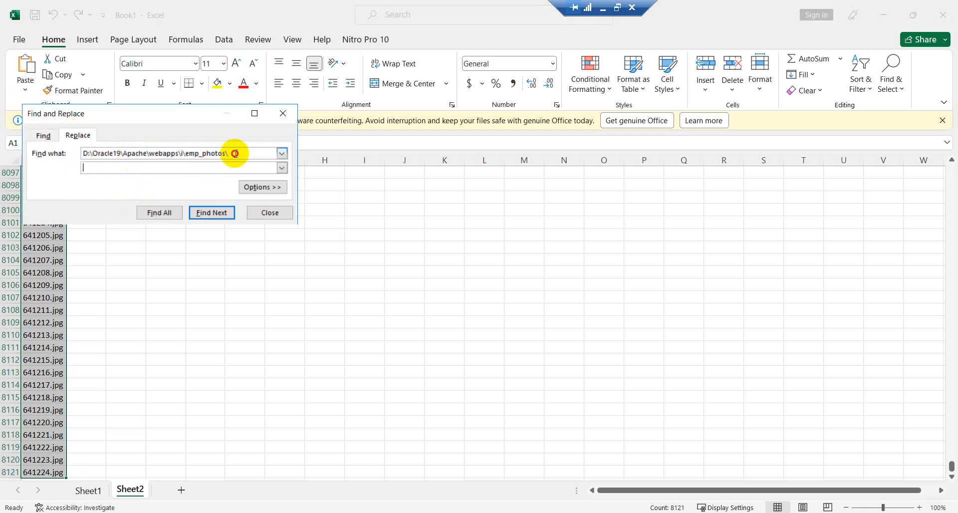
{"action": "left_click_drag", "start_coordinate": [234, 154], "coordinate": [79, 156]}
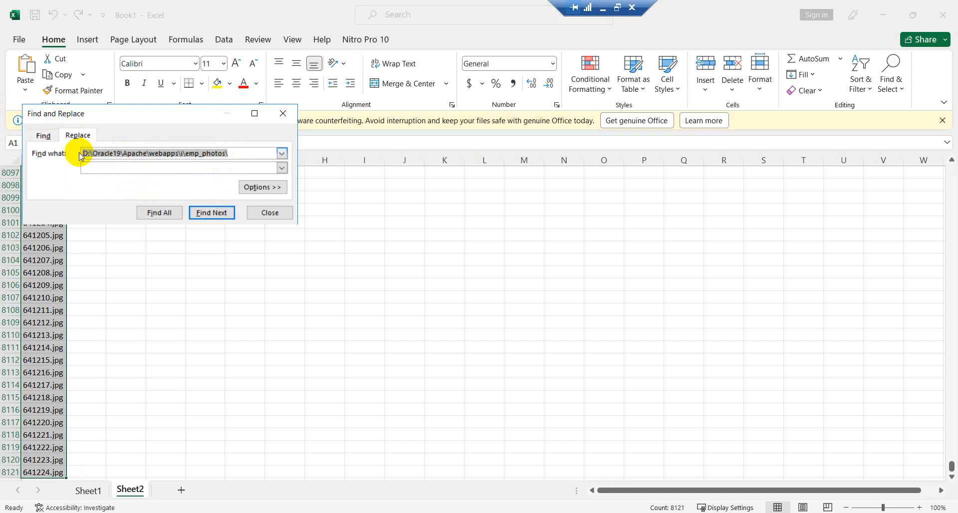
{"action": "key", "text": "BackSpace"}
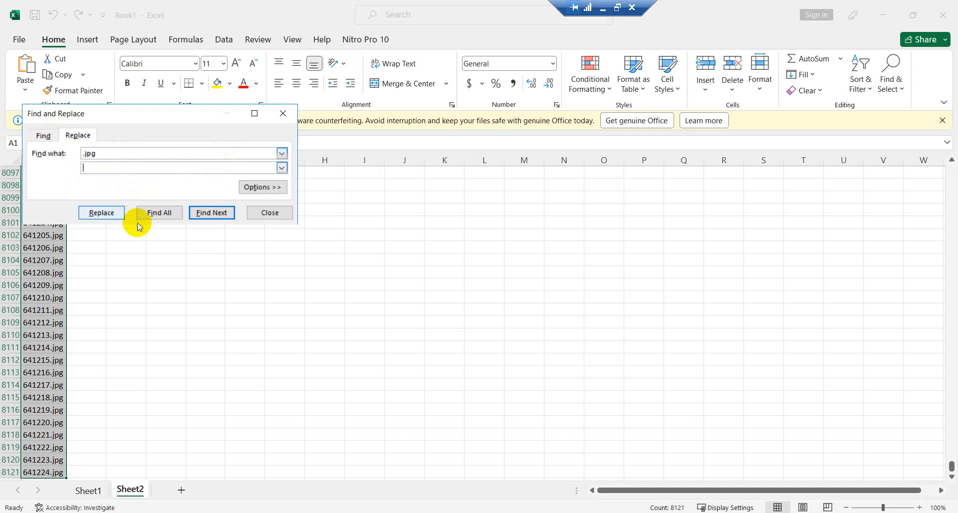
{"action": "left_click", "coordinate": [156, 212]}
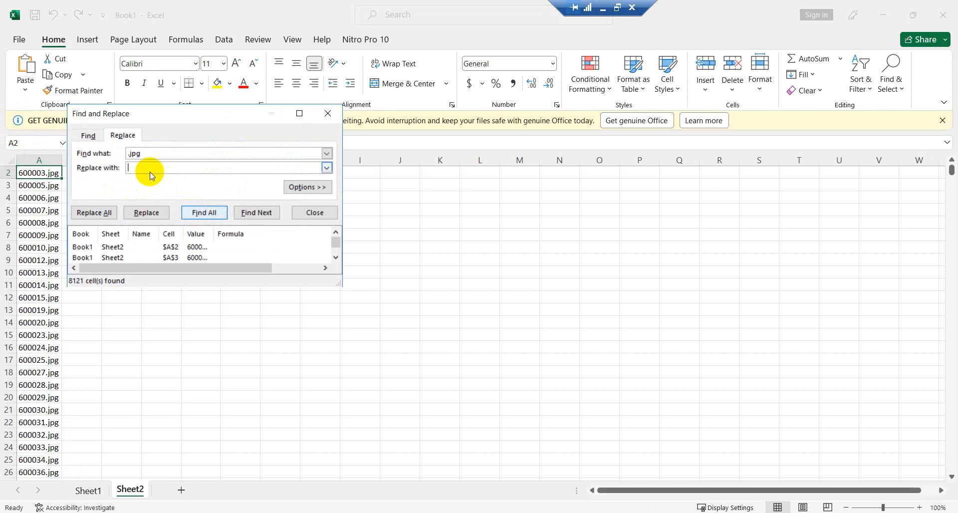
{"action": "left_click", "coordinate": [98, 214]}
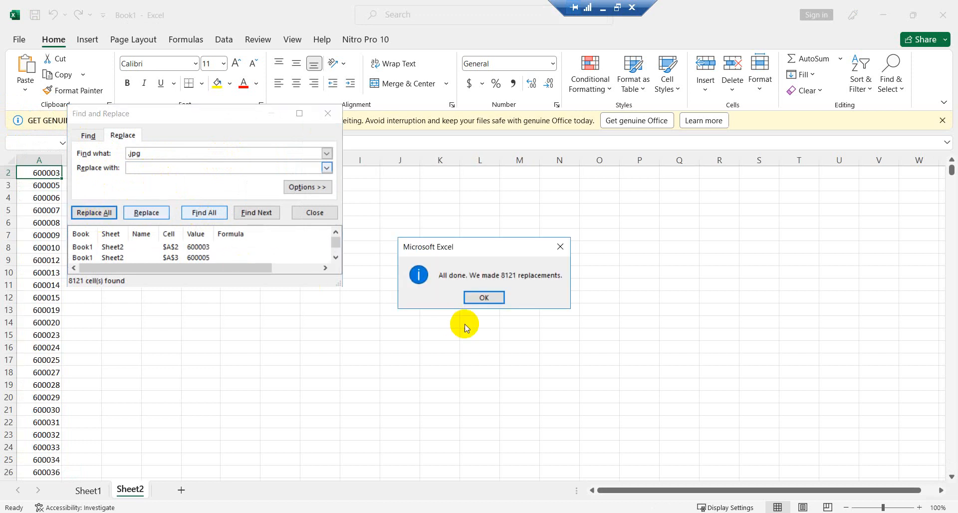
{"action": "left_click", "coordinate": [477, 296]}
{"action": "left_click", "coordinate": [327, 114]}
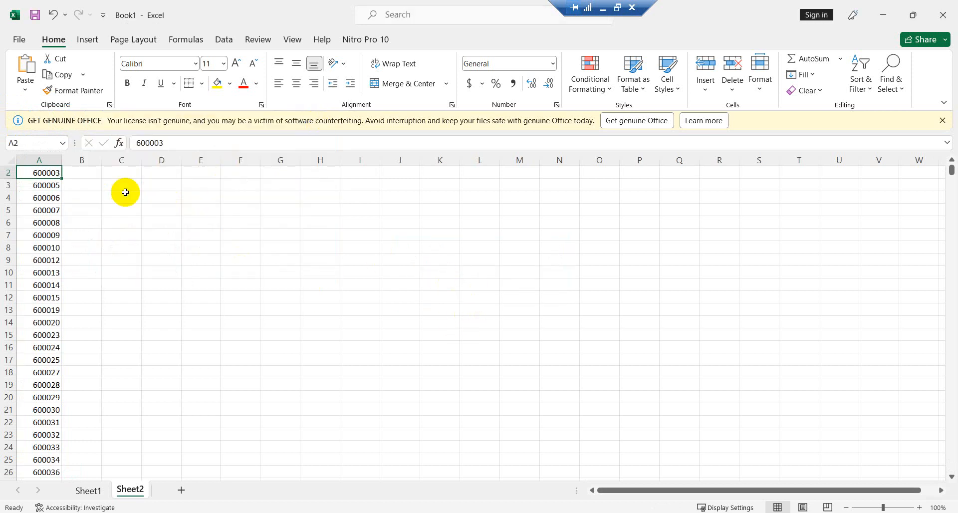
- Autofit column A again to its extensionless entries and make cell B2 the active cell
{"action": "left_click", "coordinate": [57, 185]}
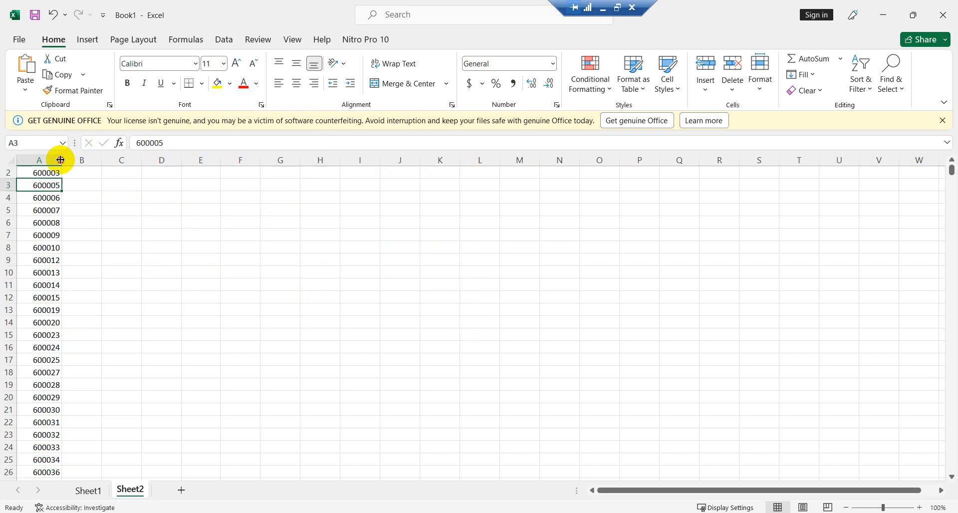
{"action": "double_click", "coordinate": [62, 160]}
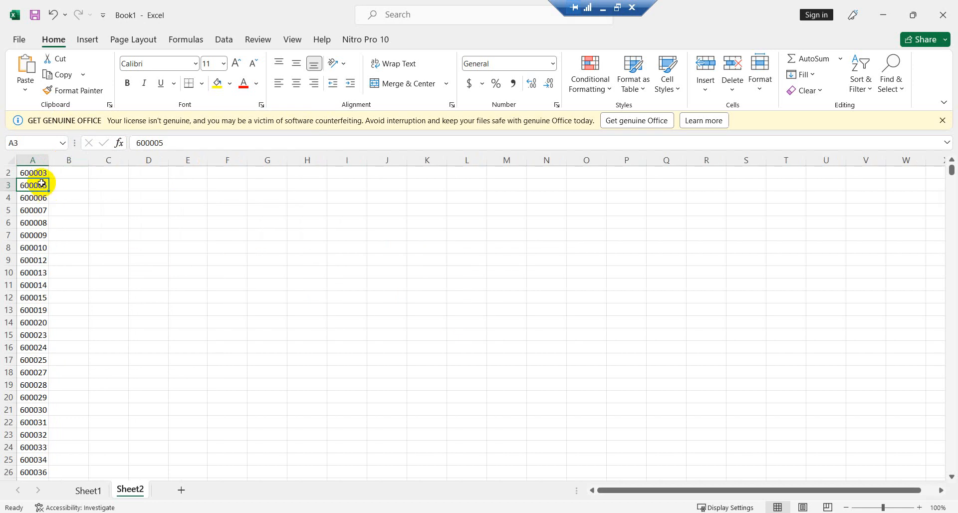
{"action": "left_click", "coordinate": [73, 175]}
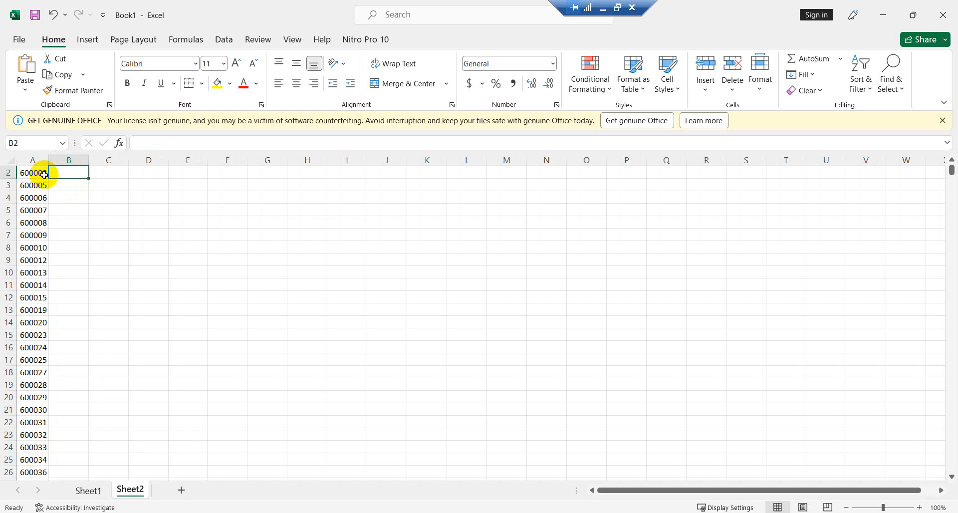
{"action": "left_click", "coordinate": [42, 175]}
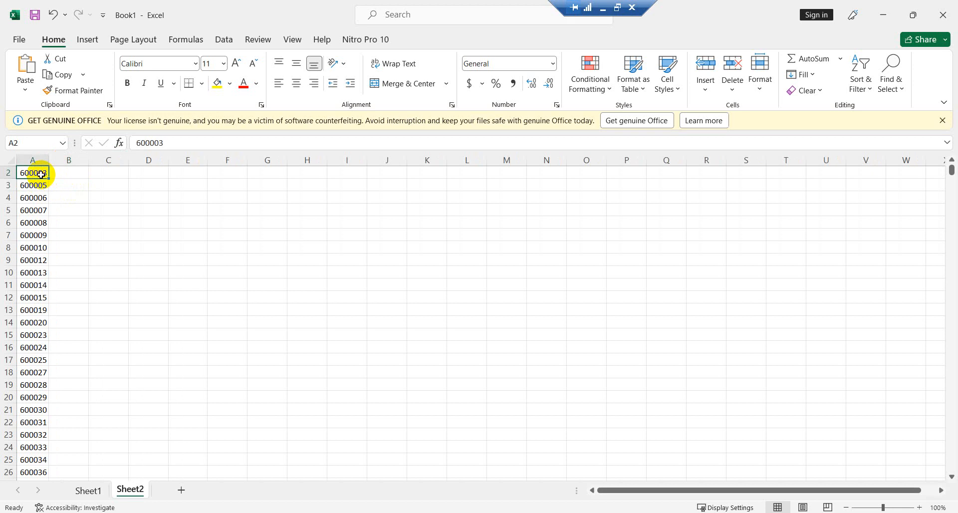
{"action": "left_click", "coordinate": [76, 177]}
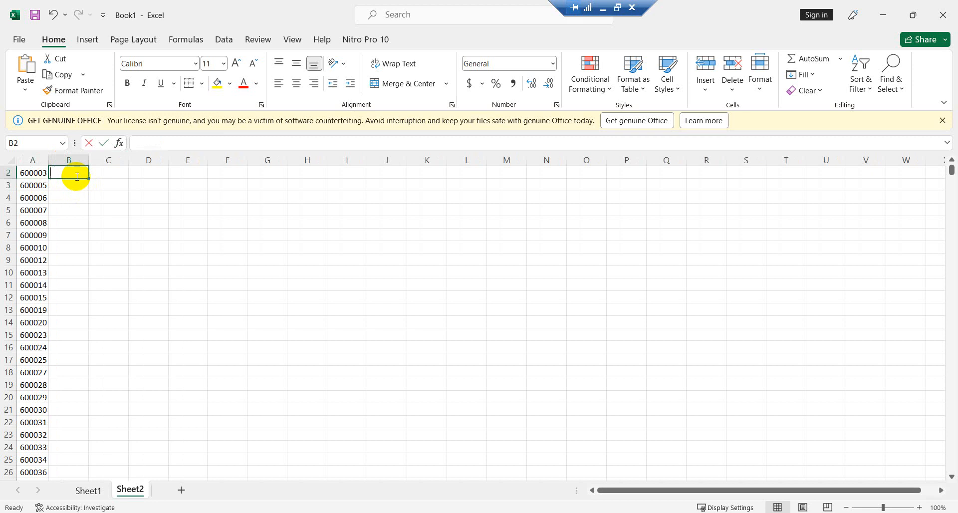
{"action": "type", "text": "=update"}
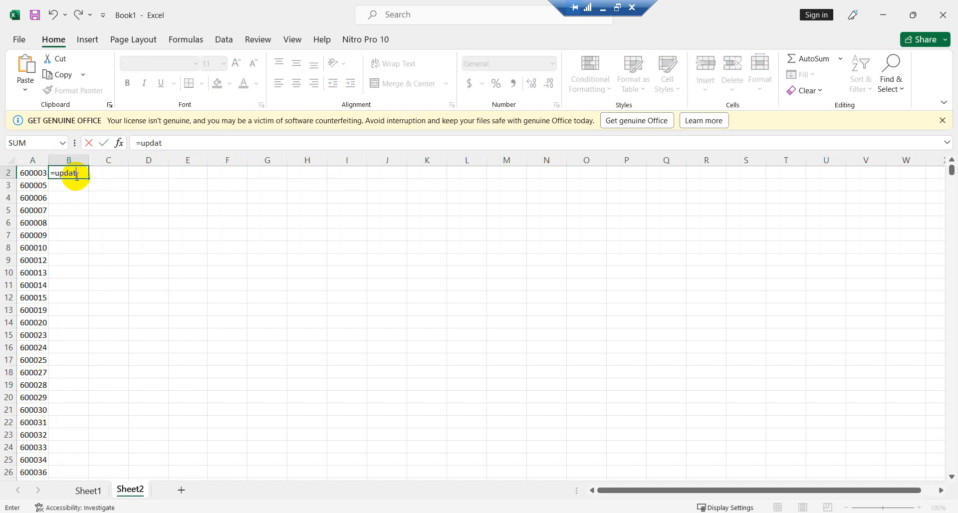
{"action": "key", "text": "BackSpace"}
{"action": "key", "text": "BackSpace"}
{"action": "key", "text": "BackSpace"}
{"action": "key", "text": "BackSpace"}
{"action": "key", "text": "BackSpace"}
{"action": "key", "text": "BackSpace"}
- Enter the text "update xh_employees set file_name='" in cell B2 and autofit column B
{"action": "type", "text": "up"}
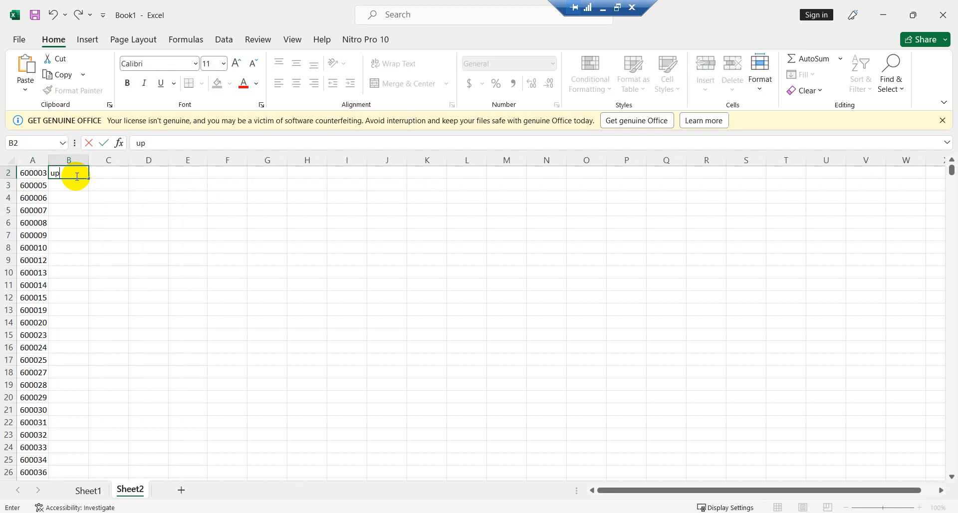
{"action": "type", "text": "date xh_employees"}
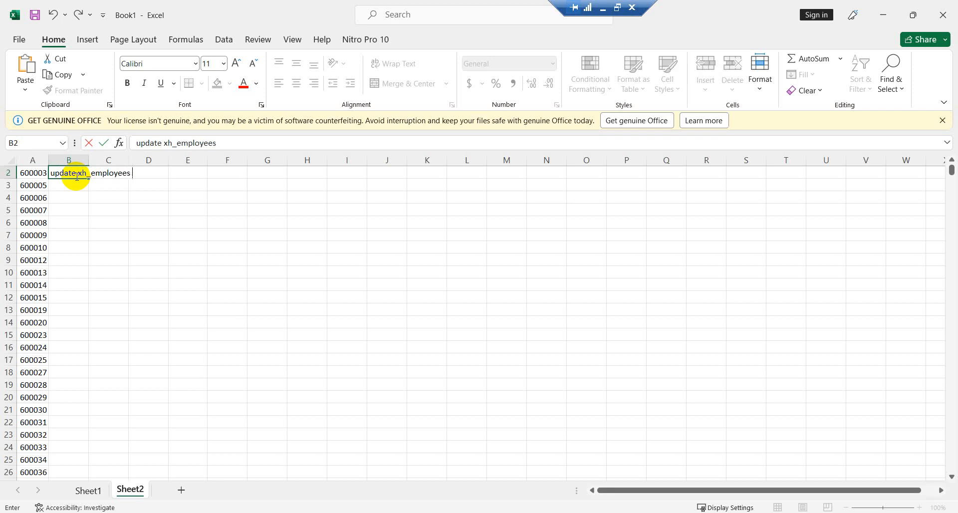
{"action": "type", "text": " set"}
{"action": "type", "text": "file_name='"}
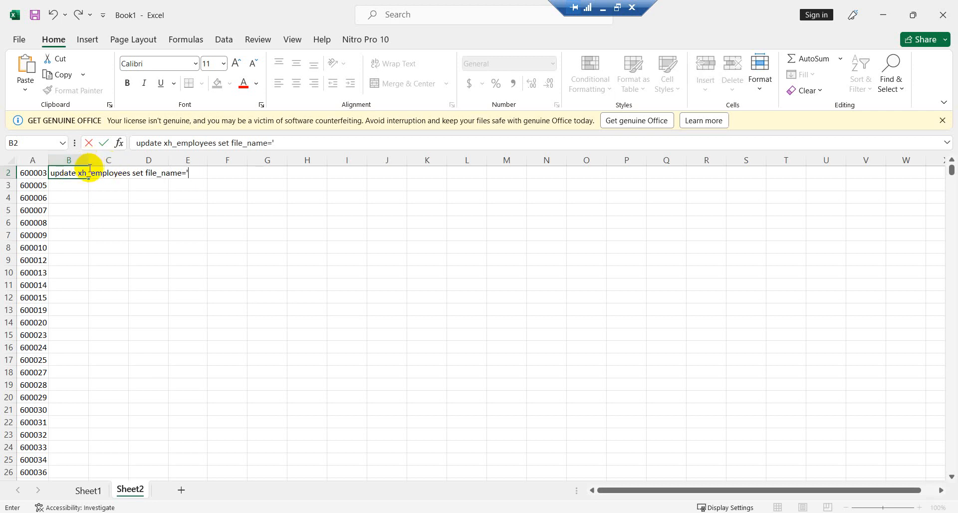
{"action": "double_click", "coordinate": [87, 159]}
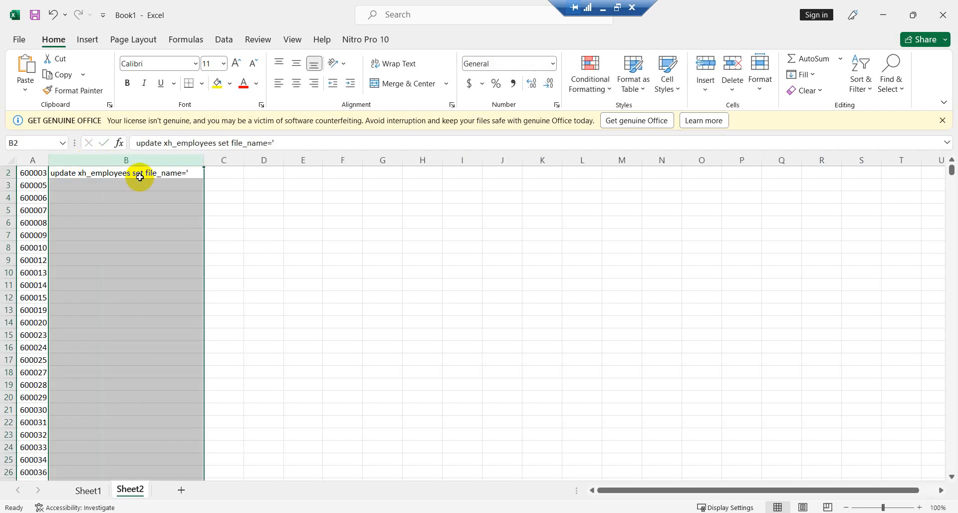
- Enter "'' where employee_id=" in cell C2, starting with two apostrophes, and autofit column C
{"action": "left_click", "coordinate": [223, 174]}
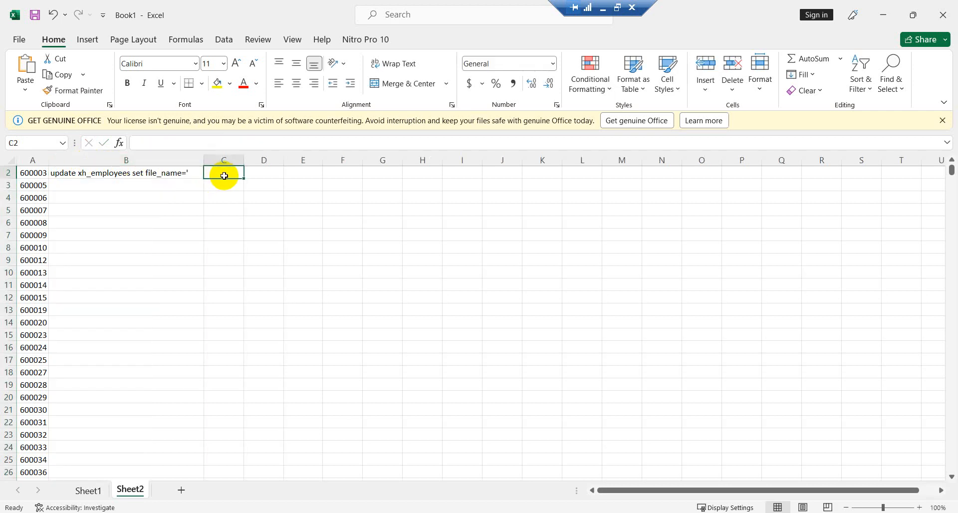
{"action": "left_click", "coordinate": [170, 174]}
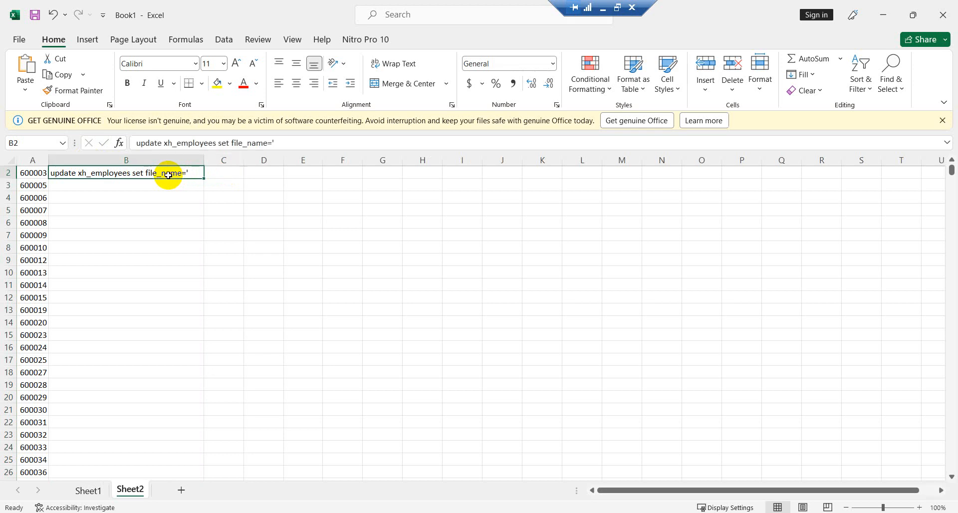
{"action": "left_click", "coordinate": [230, 173]}
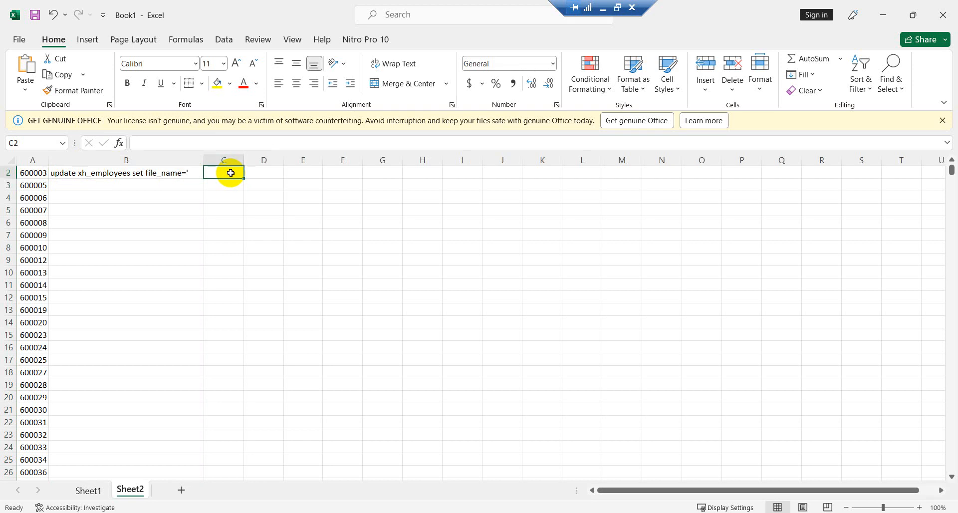
{"action": "type", "text": "'"}
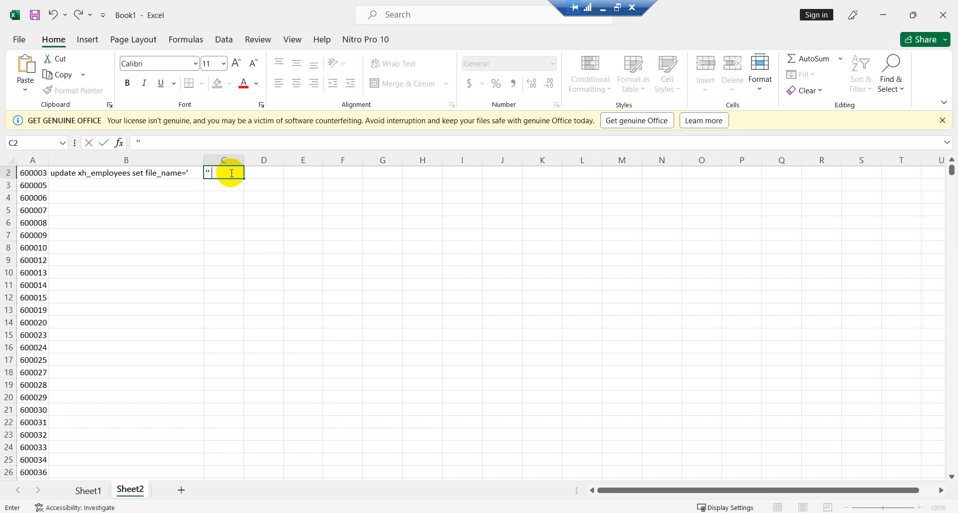
{"action": "type", "text": " where employee_id="}
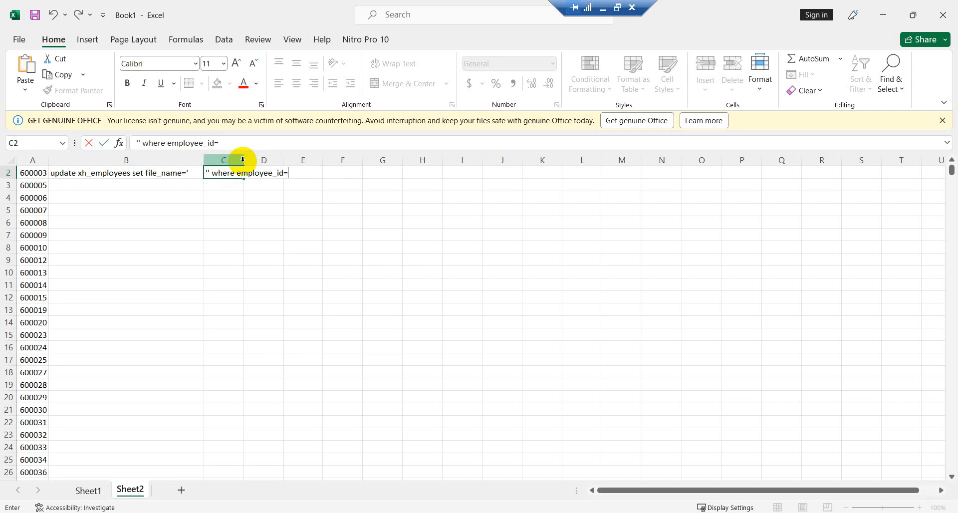
{"action": "left_click", "coordinate": [243, 160]}
{"action": "double_click", "coordinate": [244, 160]}
- Enter the formula =B2&A2&C2 in cell D2 and autofit column D
{"action": "left_click", "coordinate": [317, 176]}
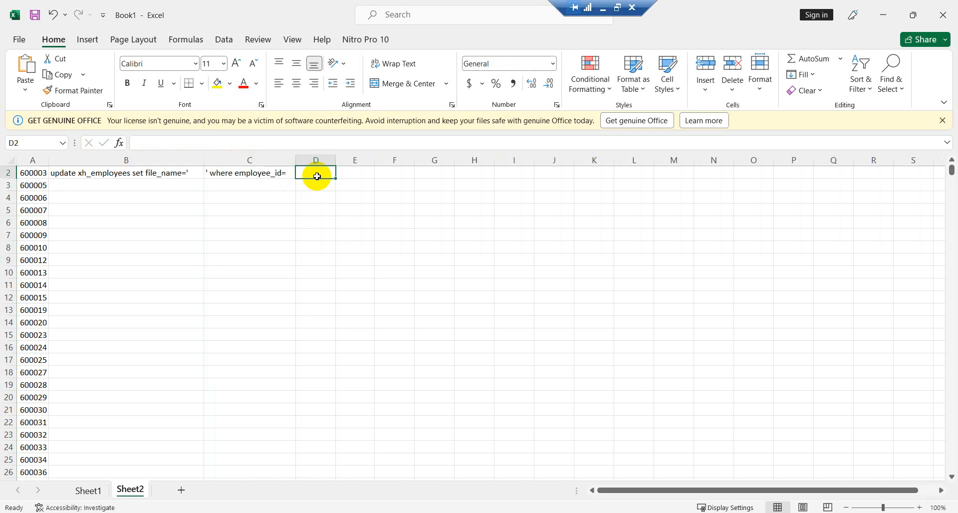
{"action": "type", "text": "="}
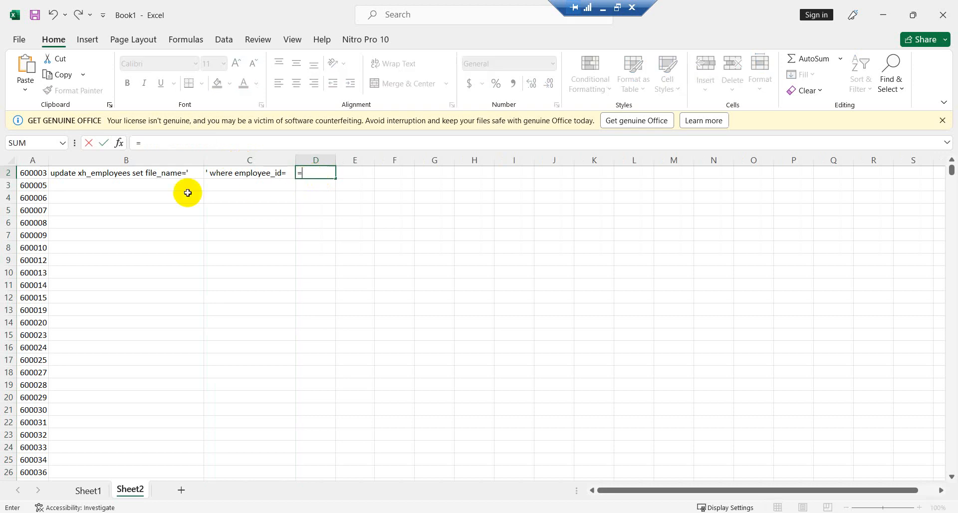
{"action": "left_click", "coordinate": [64, 173]}
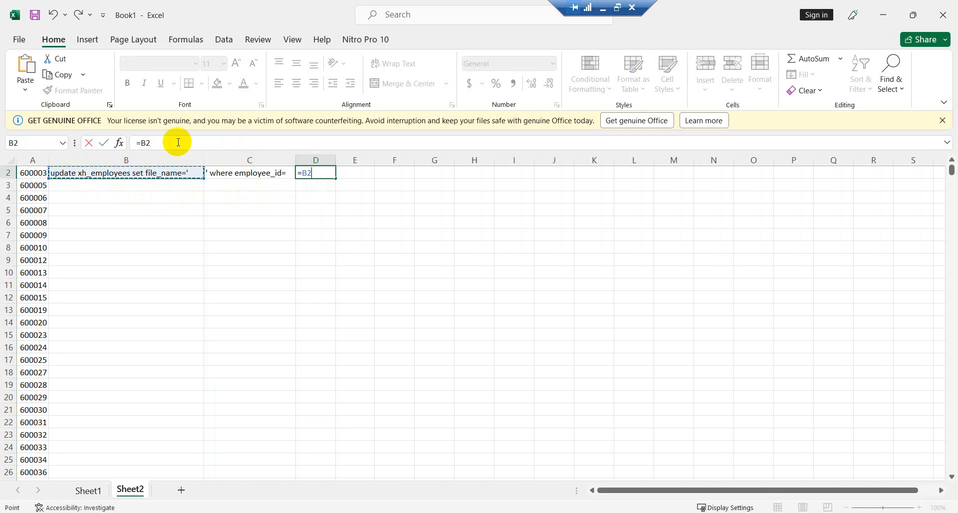
{"action": "left_click", "coordinate": [161, 145]}
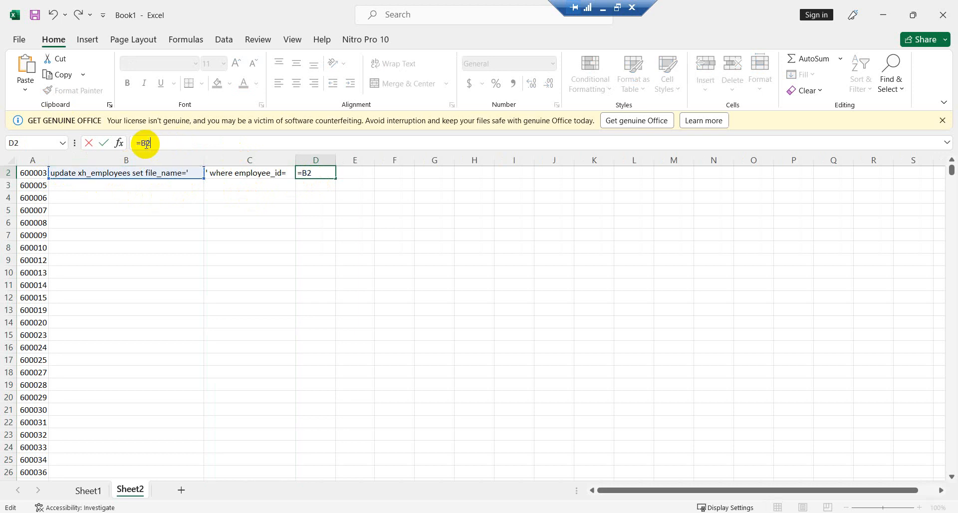
{"action": "left_click", "coordinate": [143, 144]}
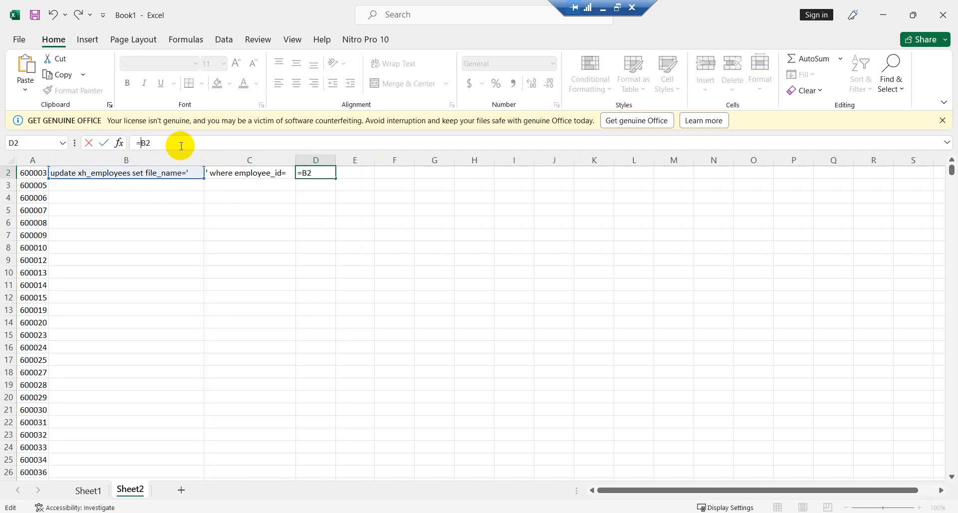
{"action": "type", "text": "&"}
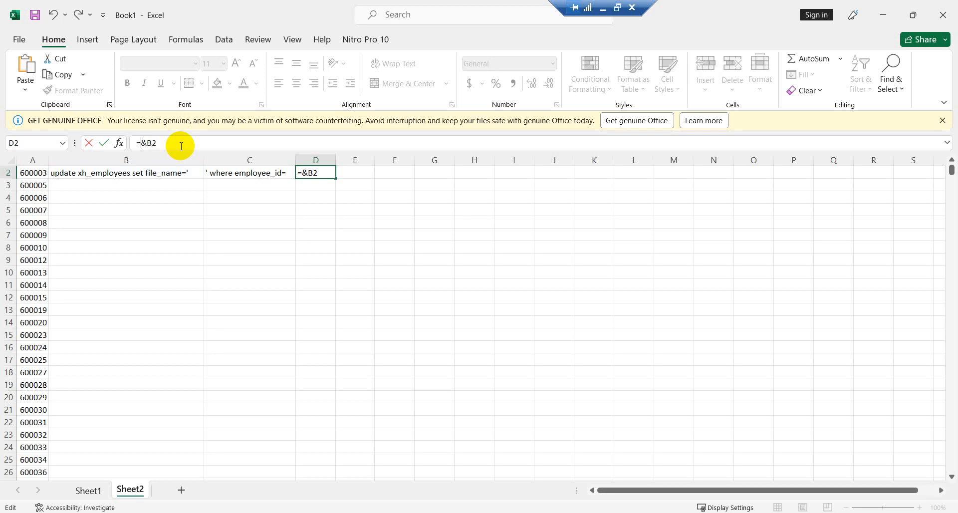
{"action": "key", "text": "BackSpace"}
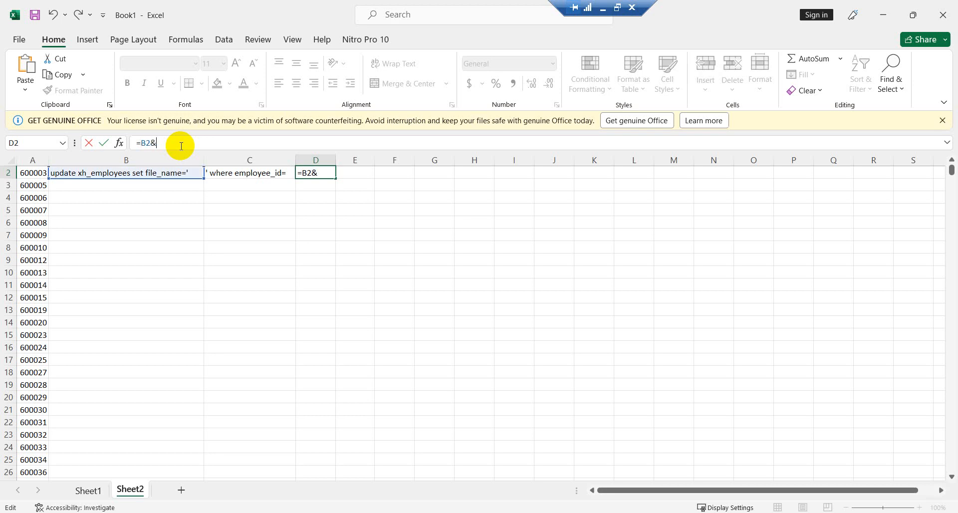
{"action": "left_click", "coordinate": [28, 179]}
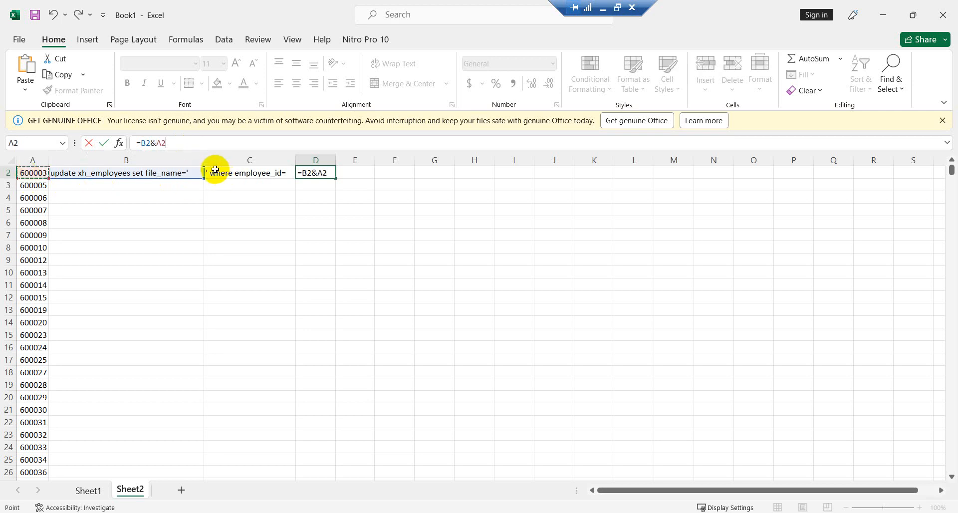
{"action": "type", "text": "&"}
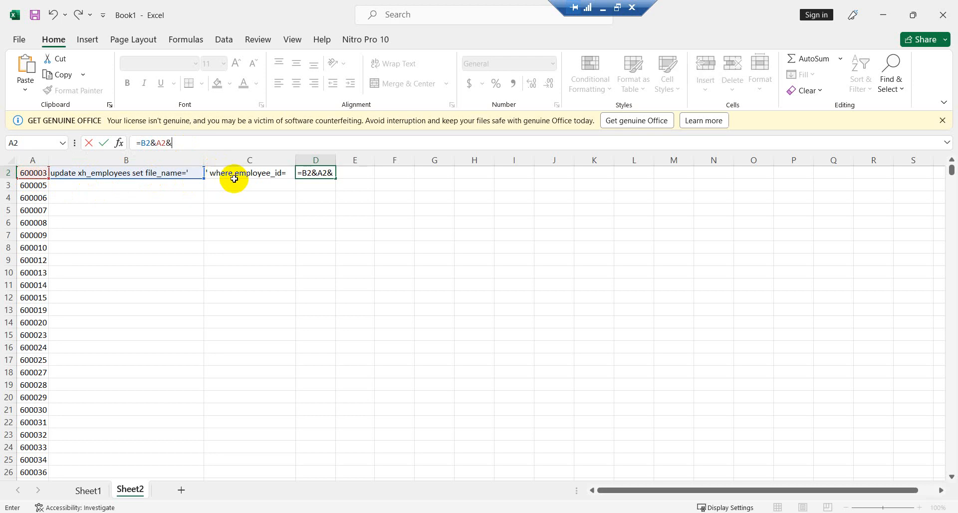
{"action": "left_click", "coordinate": [231, 176]}
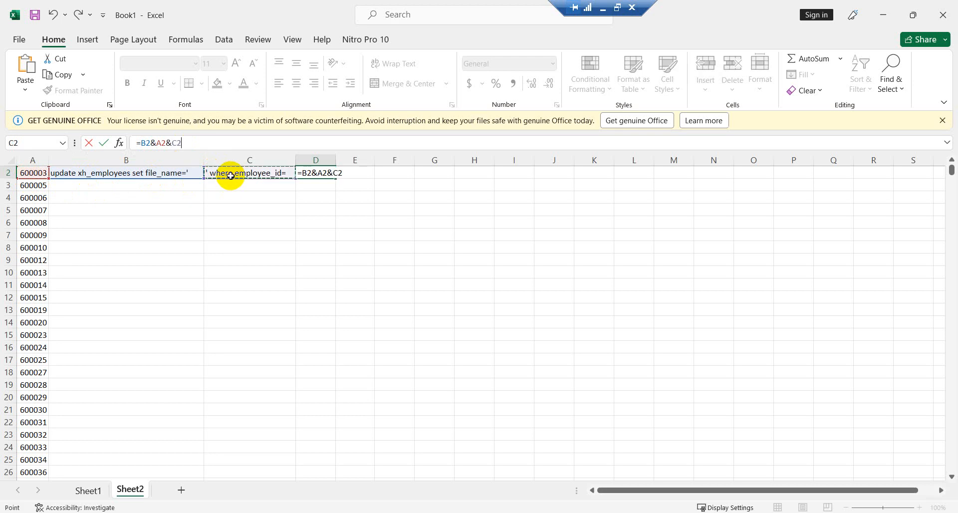
{"action": "key", "text": "Return"}
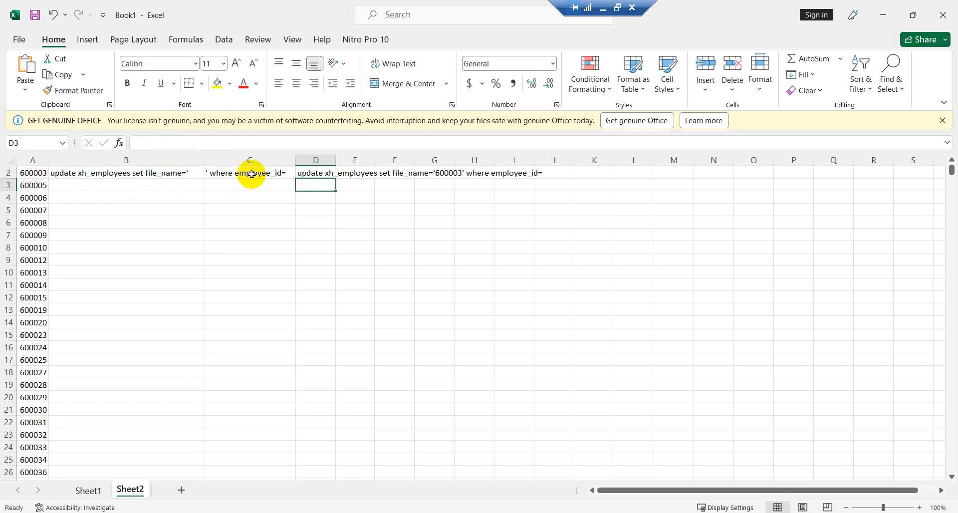
{"action": "left_click_drag", "start_coordinate": [336, 159], "coordinate": [337, 160]}
{"action": "double_click", "coordinate": [337, 160]}
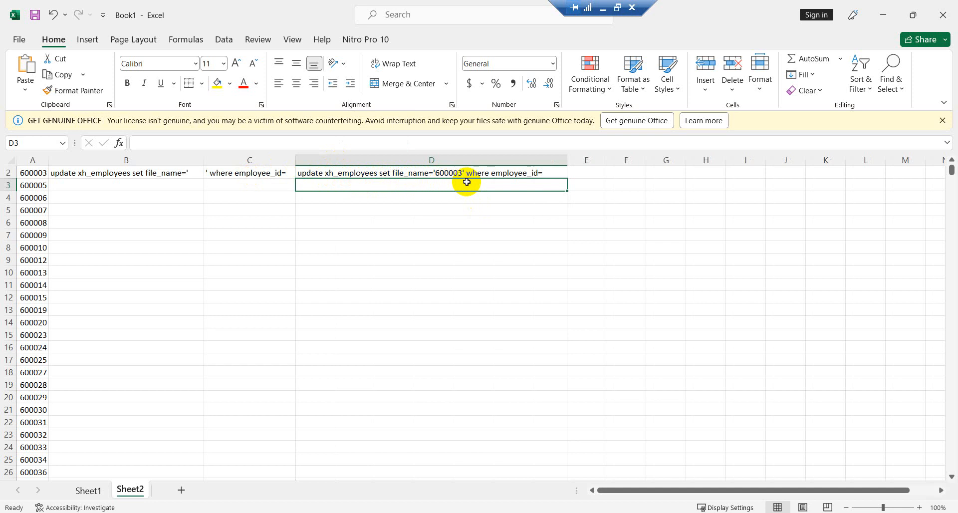
- Append &A2 to the formula in cell D2 so it reads =B2&A2&C2&A2, and autofit column D again
{"action": "left_click", "coordinate": [547, 172]}
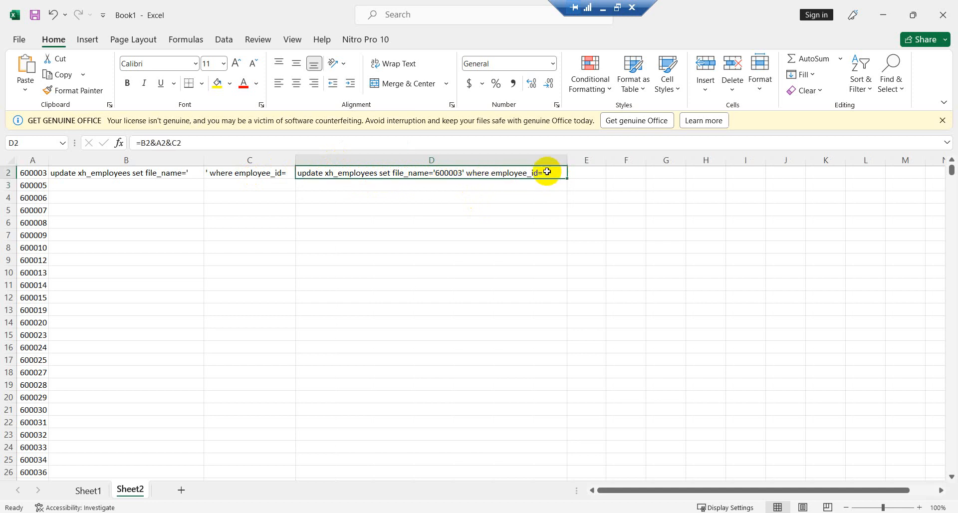
{"action": "left_click", "coordinate": [197, 145]}
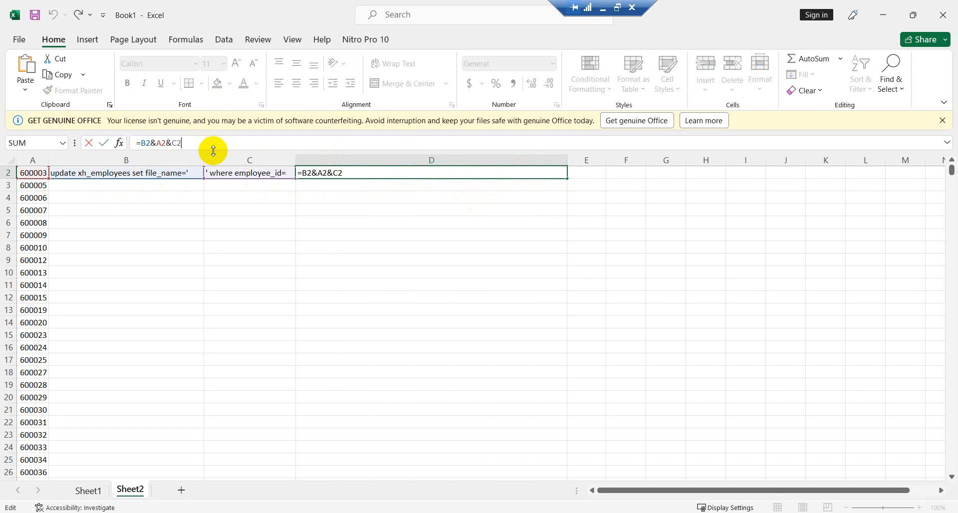
{"action": "type", "text": "&"}
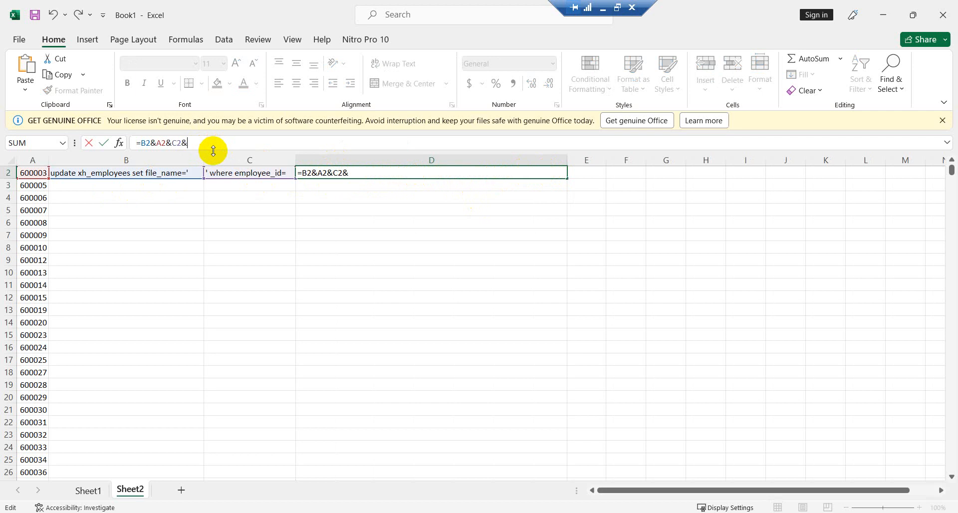
{"action": "left_click", "coordinate": [31, 172]}
{"action": "key", "text": "Return"}
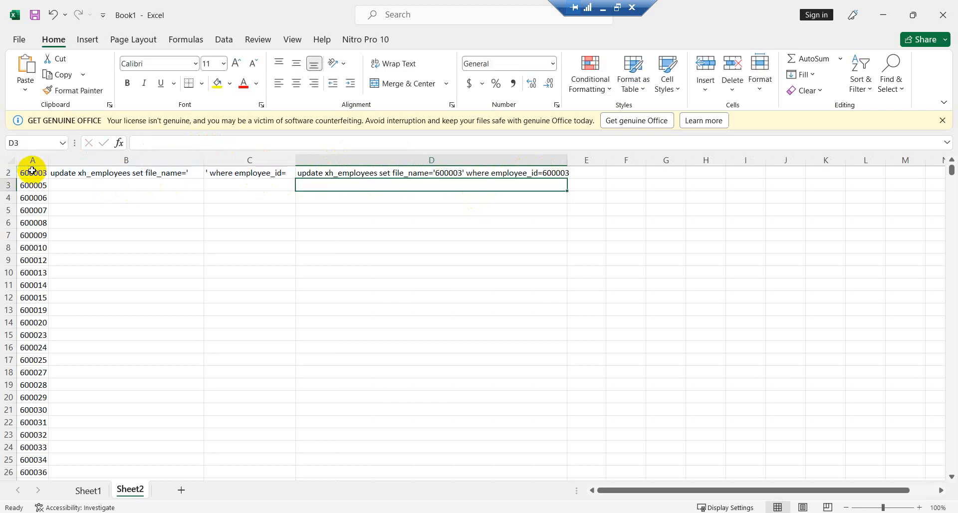
{"action": "double_click", "coordinate": [568, 160]}
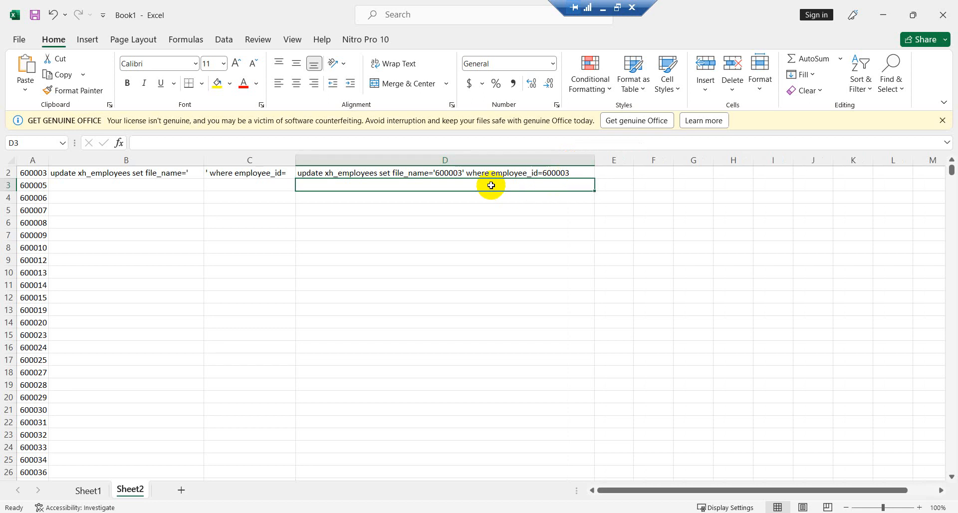
- Insert ".jpg" at the start of the where-clause text in cell C2, before the two apostrophes
{"action": "left_click", "coordinate": [469, 173]}
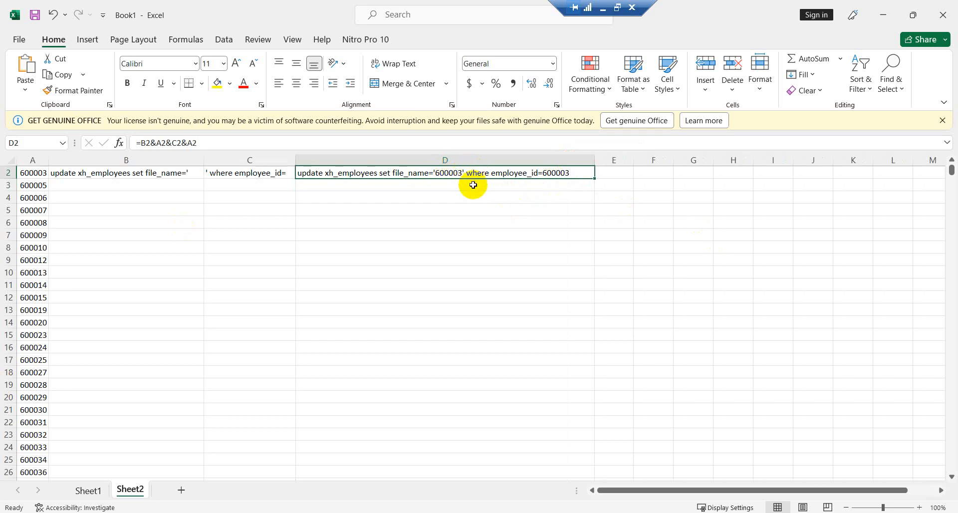
{"action": "left_click", "coordinate": [276, 176]}
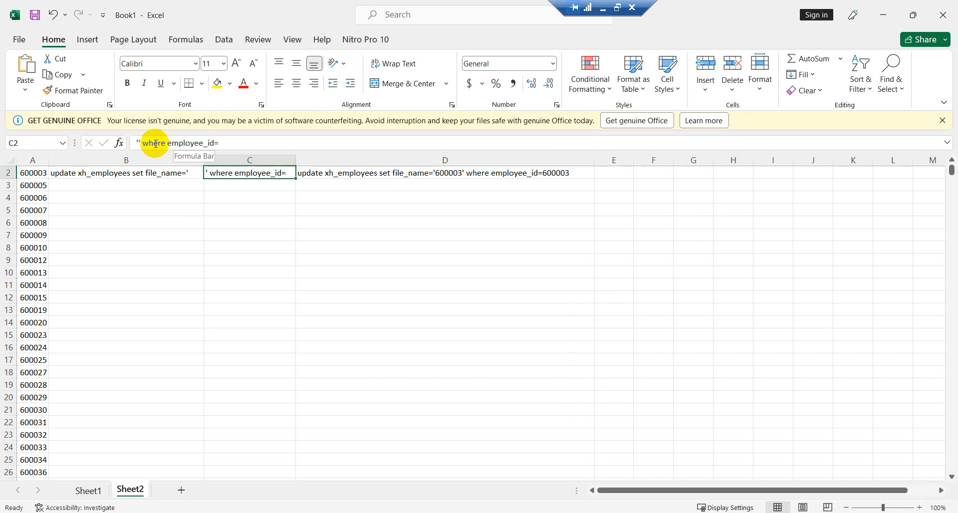
{"action": "left_click", "coordinate": [135, 143]}
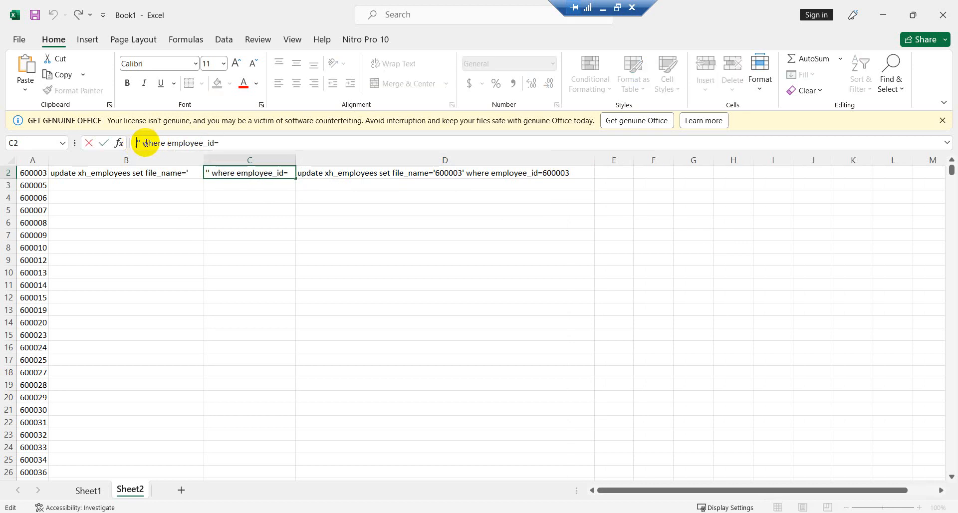
{"action": "type", "text": "."}
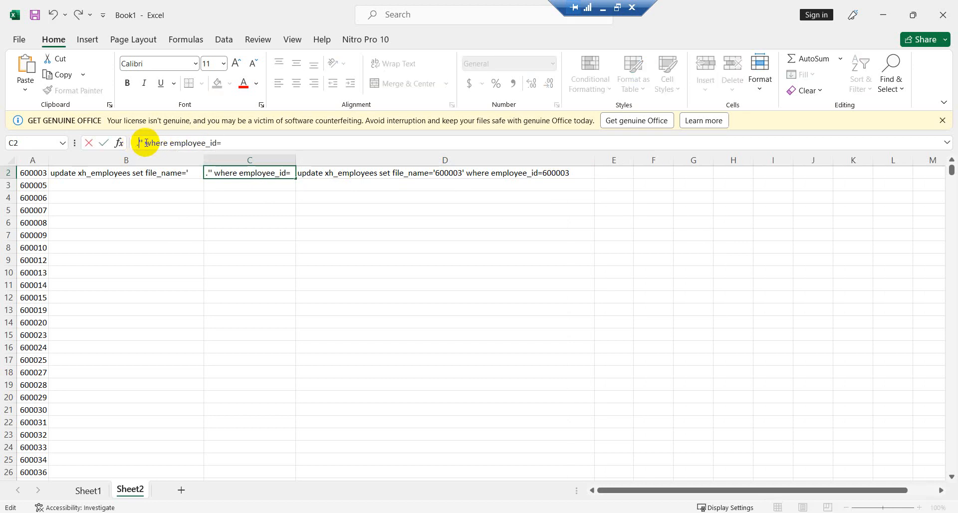
{"action": "type", "text": "jpg"}
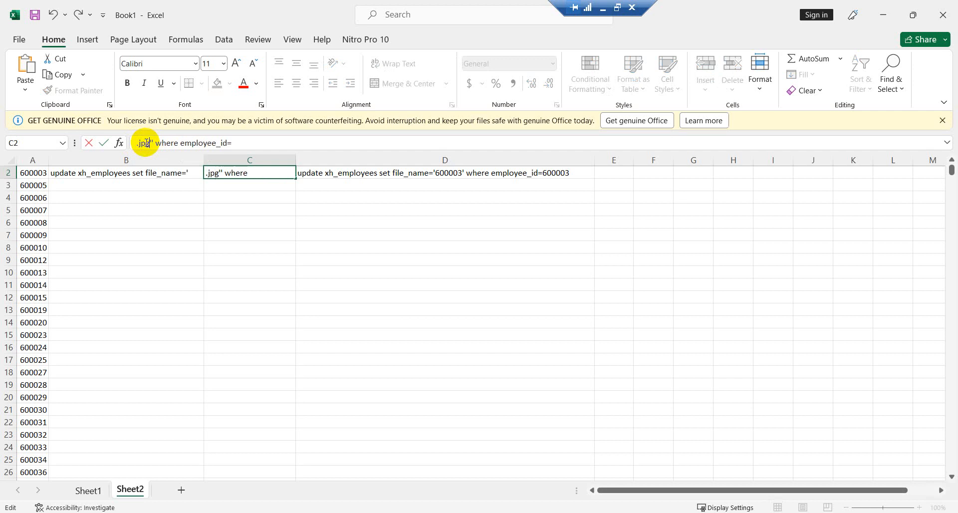
{"action": "left_click", "coordinate": [344, 175]}
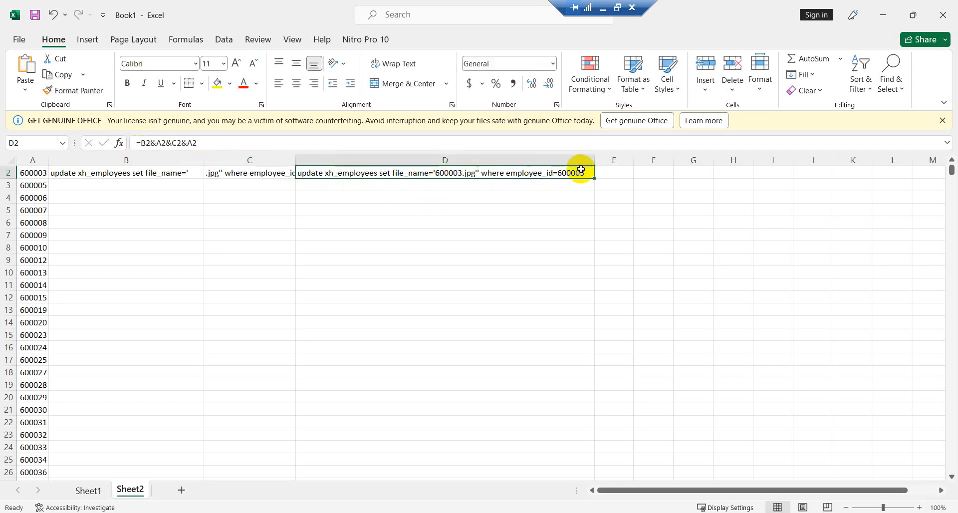
- Fill the contents of cells B2, C2 and D2 down their columns for every employee ID in column A
{"action": "left_click", "coordinate": [140, 173]}
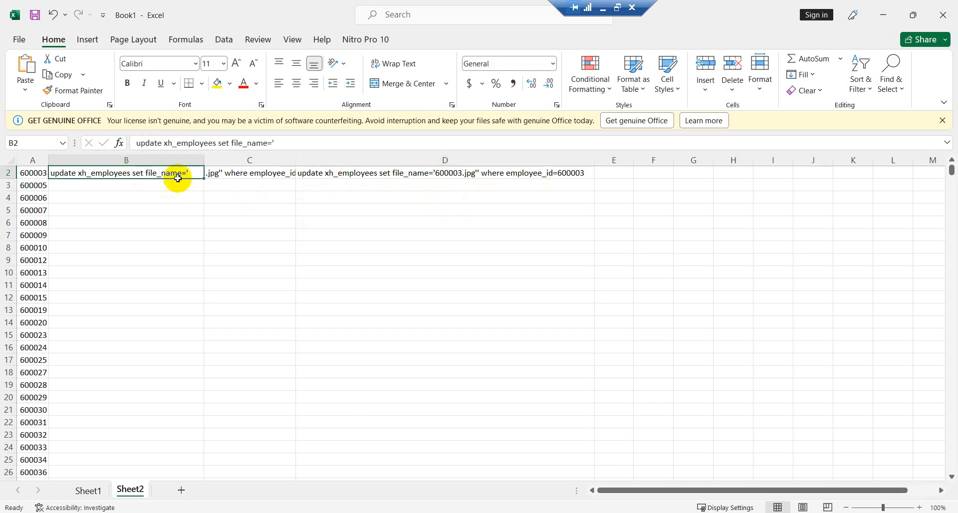
{"action": "double_click", "coordinate": [203, 177]}
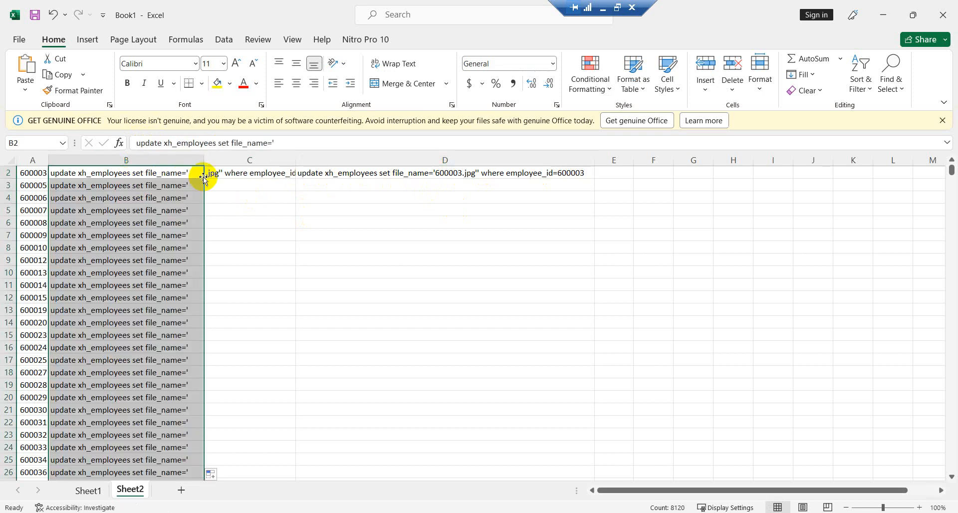
{"action": "left_click", "coordinate": [240, 175]}
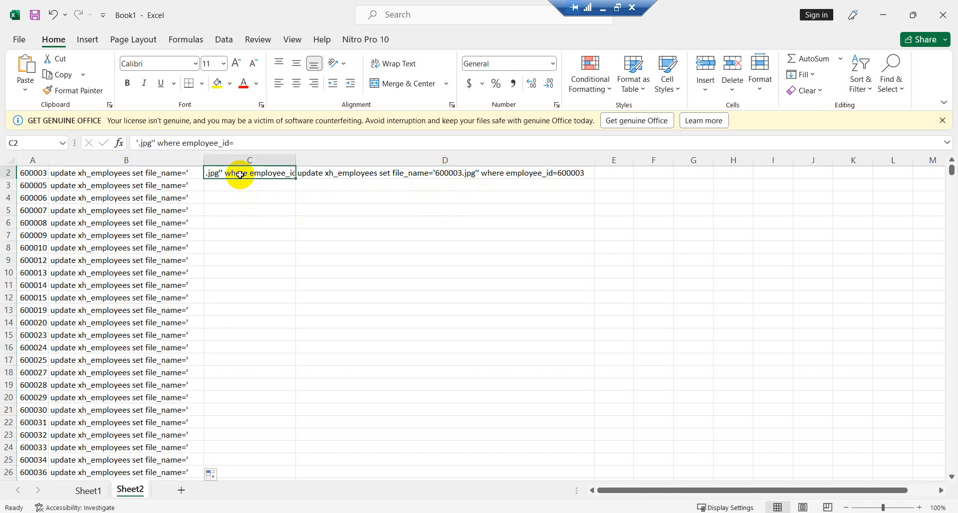
{"action": "double_click", "coordinate": [295, 178]}
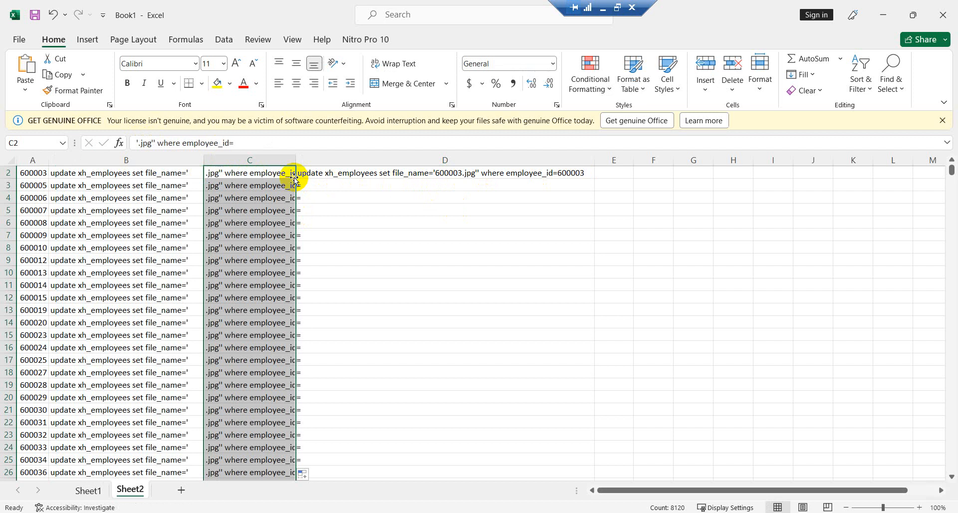
{"action": "left_click", "coordinate": [370, 174]}
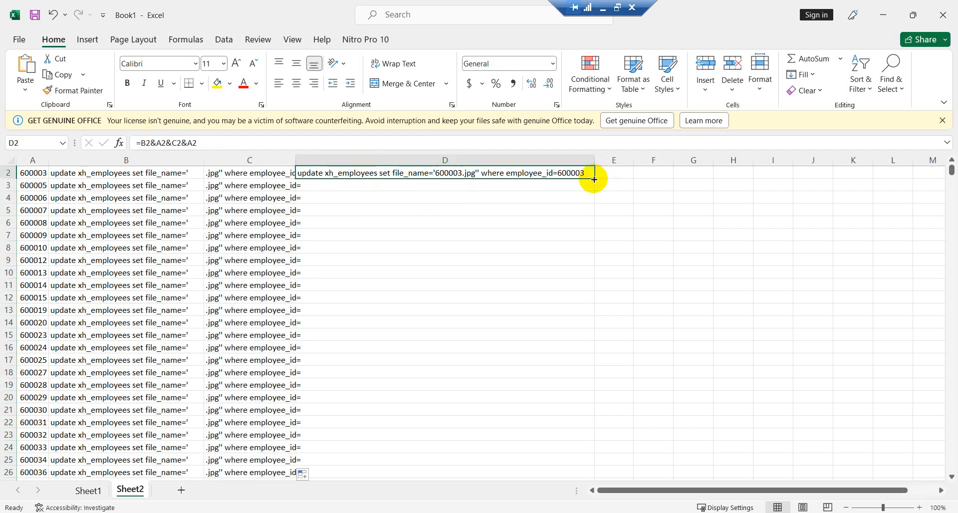
{"action": "double_click", "coordinate": [595, 179]}
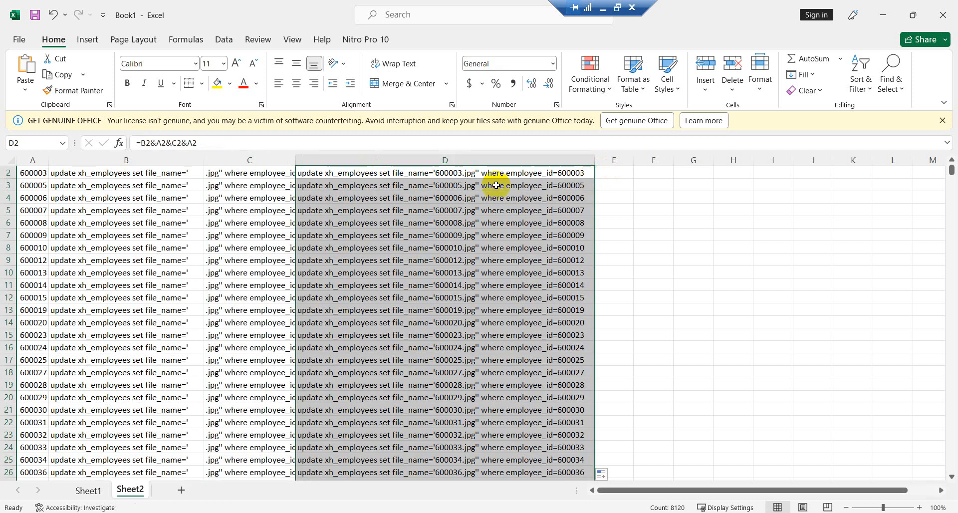
- Fill the text of cells B2 and C2 up into B1 and C1 for the first employee ID
{"action": "scroll", "coordinate": [460, 184], "scroll_direction": "up", "scroll_amount": 1}
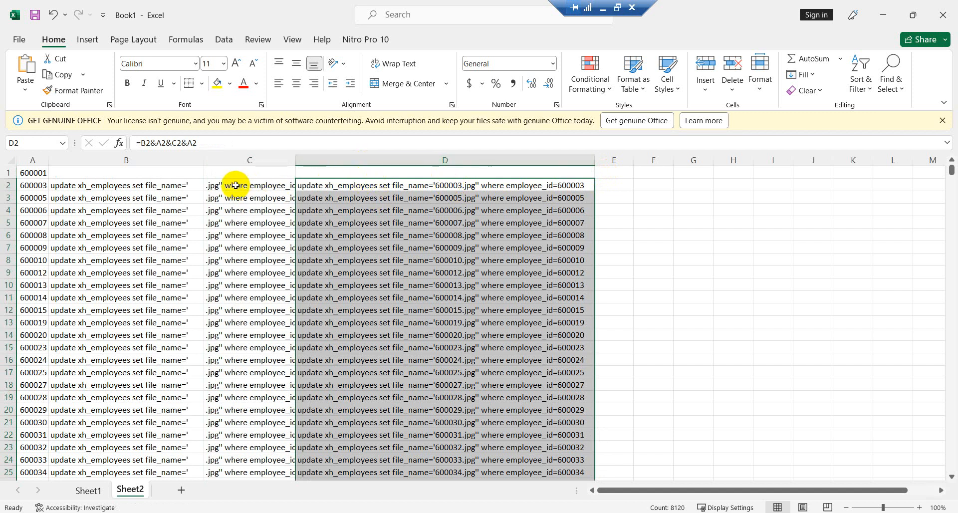
{"action": "left_click", "coordinate": [100, 187]}
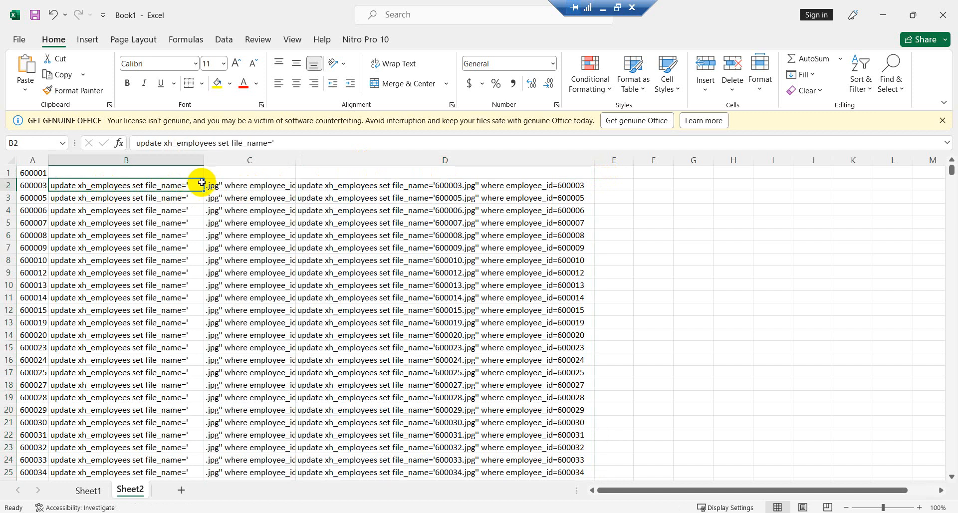
{"action": "left_click_drag", "start_coordinate": [205, 191], "coordinate": [195, 167]}
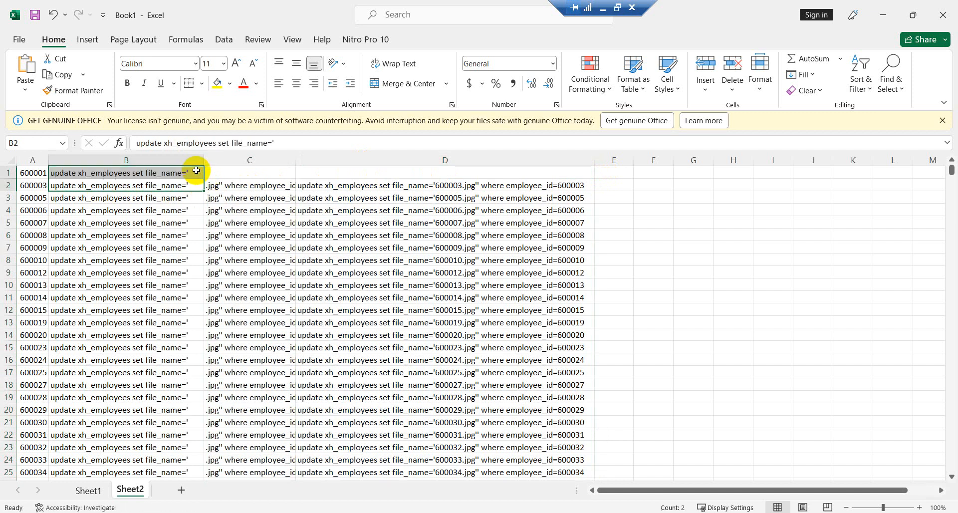
{"action": "left_click", "coordinate": [225, 176]}
{"action": "mouse_move", "coordinate": [295, 179]}
{"action": "left_mouse_down"}
{"action": "mouse_move", "coordinate": [293, 167]}
{"action": "mouse_move", "coordinate": [293, 184]}
{"action": "mouse_move", "coordinate": [285, 172]}
{"action": "left_mouse_up"}
{"action": "left_click", "coordinate": [295, 185]}
- Try to extend the formula from cell D2 up into D1, and undo the attempt
{"action": "left_click", "coordinate": [336, 188]}
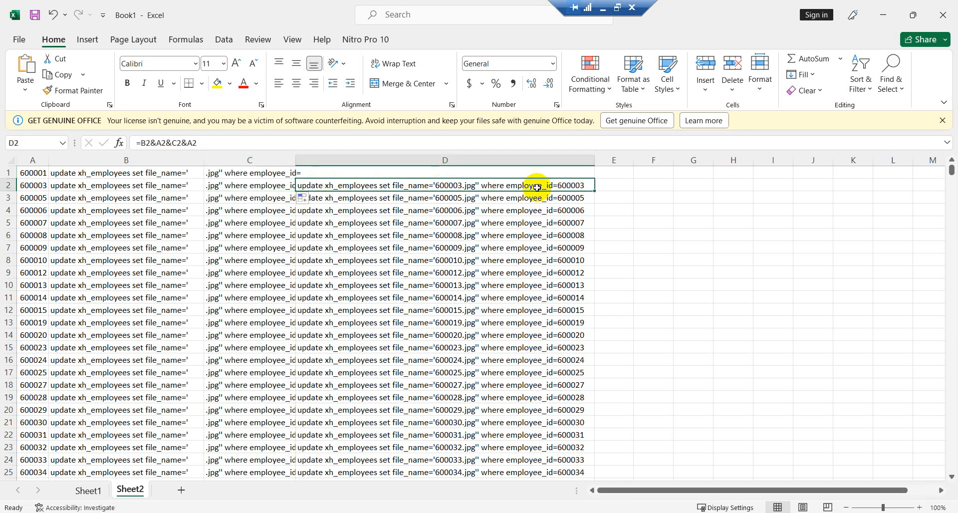
{"action": "left_click_drag", "start_coordinate": [593, 191], "coordinate": [582, 171]}
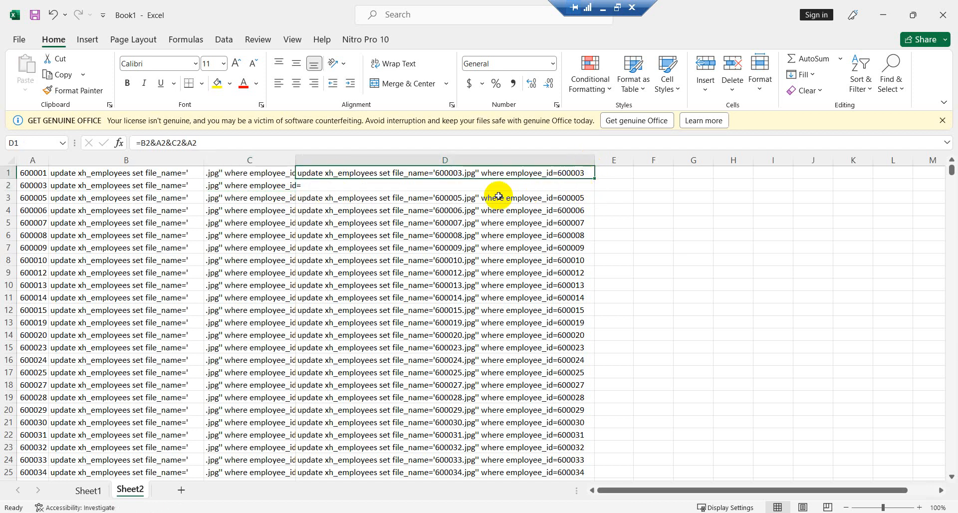
{"action": "key", "text": "ctrl+z"}
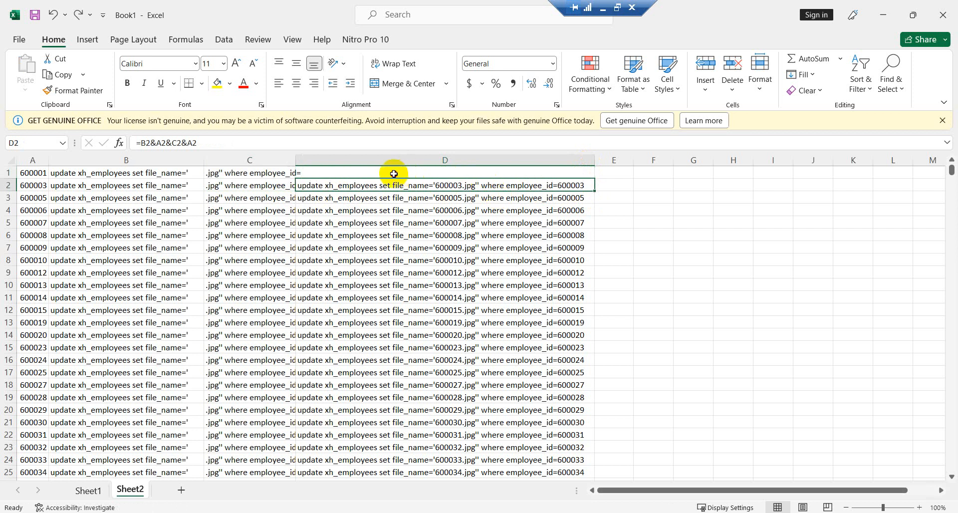
{"action": "key", "text": "Up"}
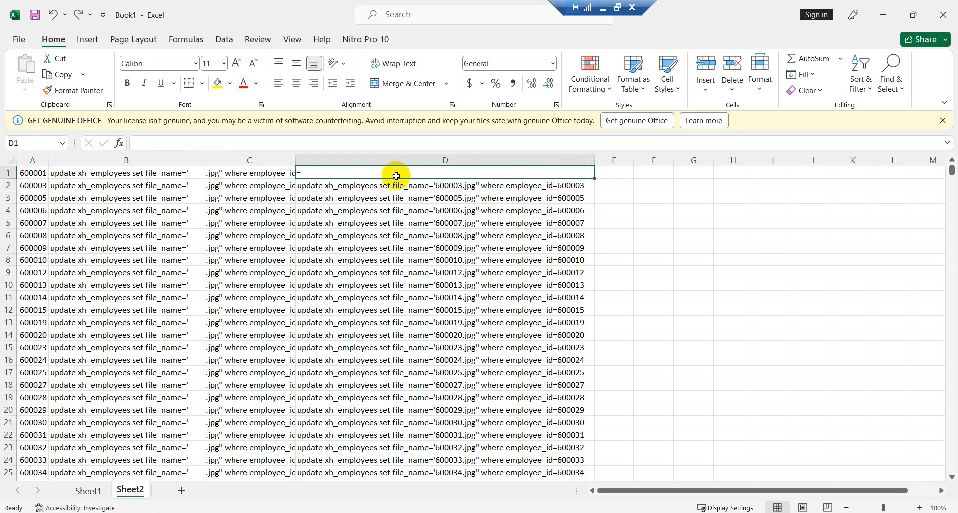
{"action": "left_click", "coordinate": [349, 185]}
{"action": "left_click_drag", "start_coordinate": [200, 143], "coordinate": [135, 143]}
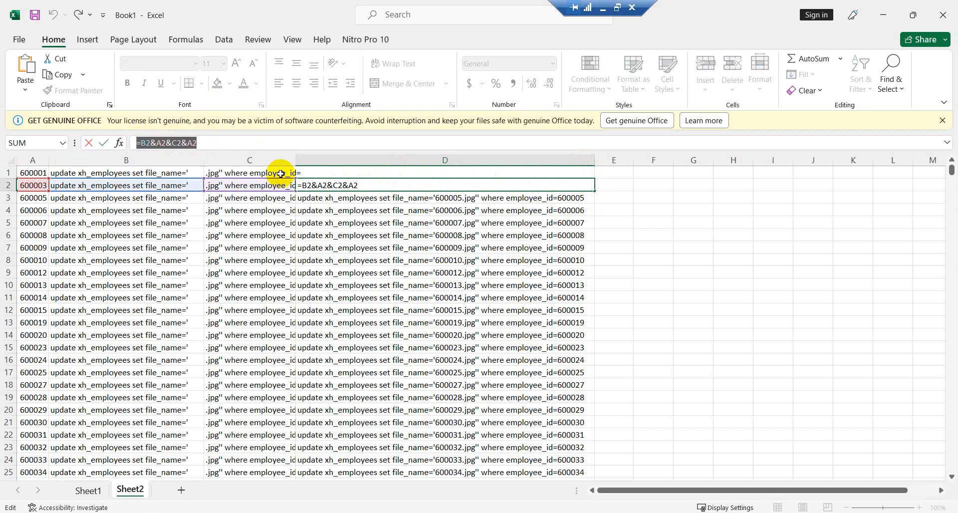
{"action": "type", "text": "="}
{"action": "left_click", "coordinate": [314, 173]}
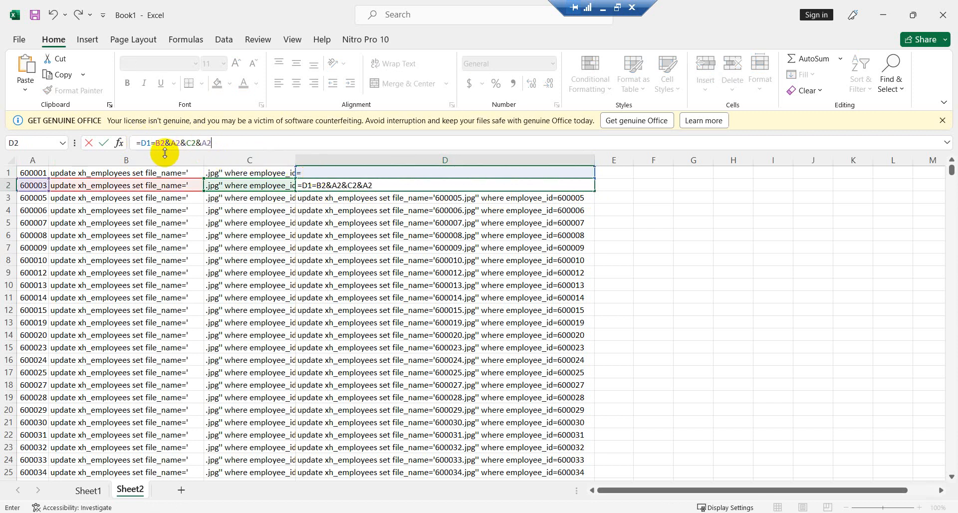
{"action": "left_click_drag", "start_coordinate": [151, 142], "coordinate": [132, 143]}
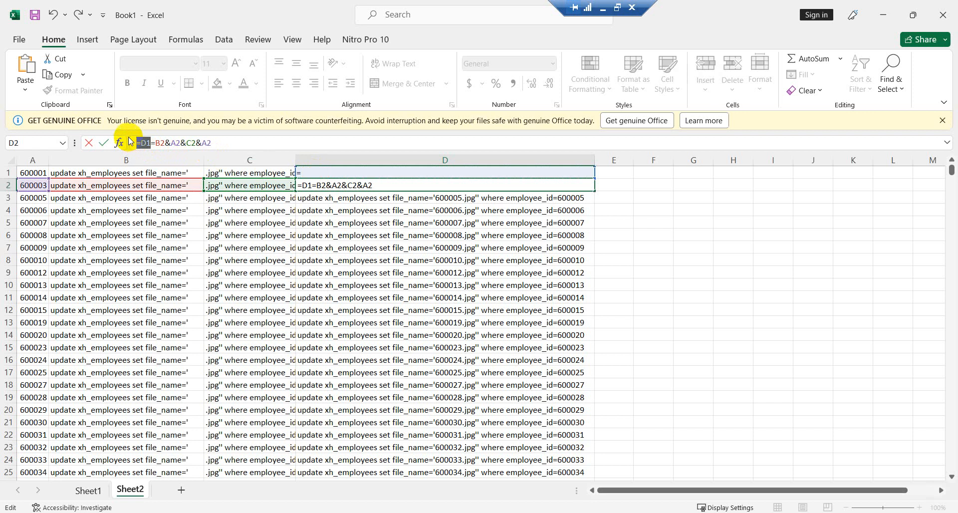
{"action": "key", "text": "BackSpace"}
- Try to change the formula in cell D2 to =B1&A1&C1&A1, pointing every reference at row 1
{"action": "left_click", "coordinate": [149, 143]}
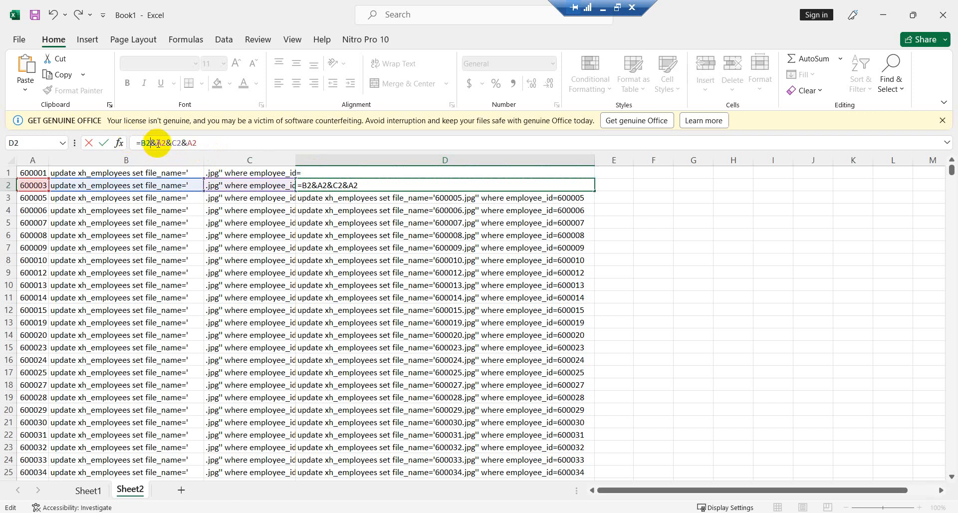
{"action": "key", "text": "BackSpace"}
{"action": "type", "text": "1"}
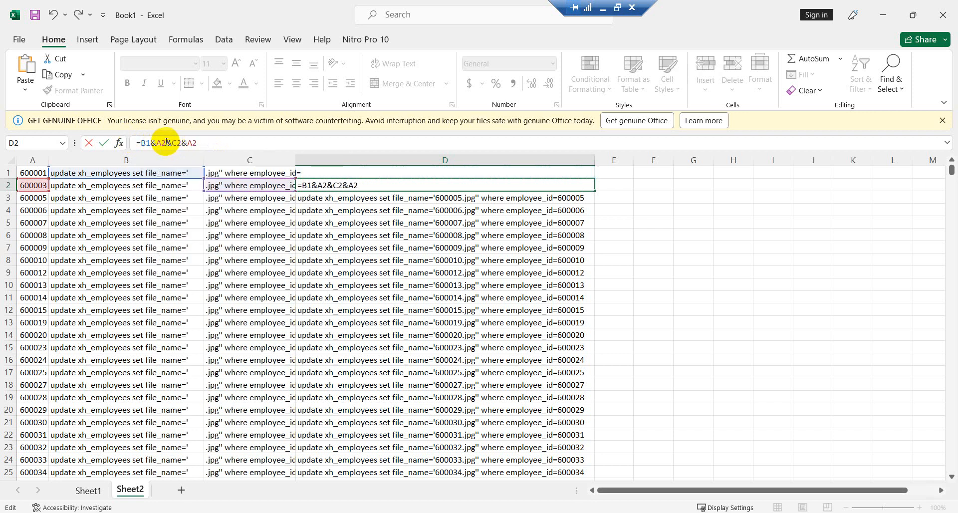
{"action": "left_click", "coordinate": [166, 144]}
{"action": "key", "text": "BackSpace"}
{"action": "type", "text": "1"}
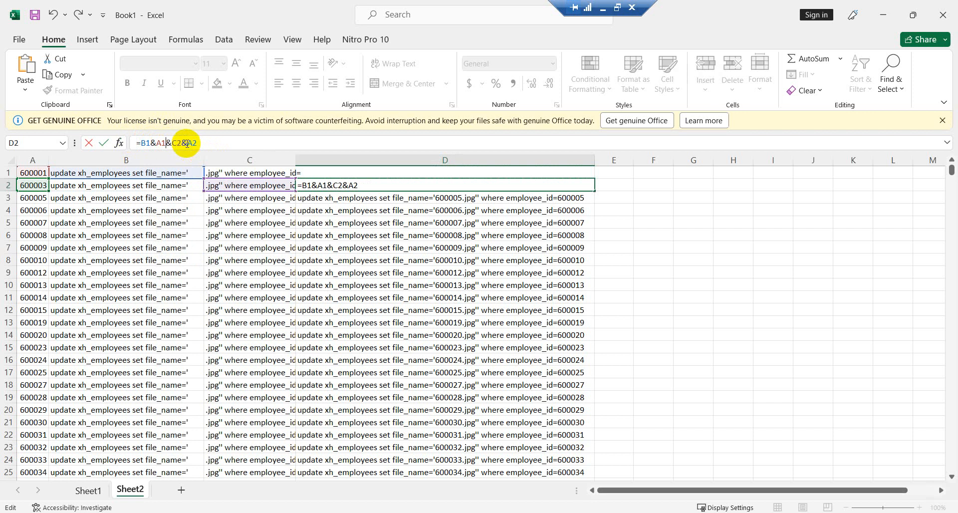
{"action": "left_click", "coordinate": [184, 143]}
{"action": "key", "text": "BackSpace"}
{"action": "type", "text": "1"}
{"action": "left_click", "coordinate": [210, 141]}
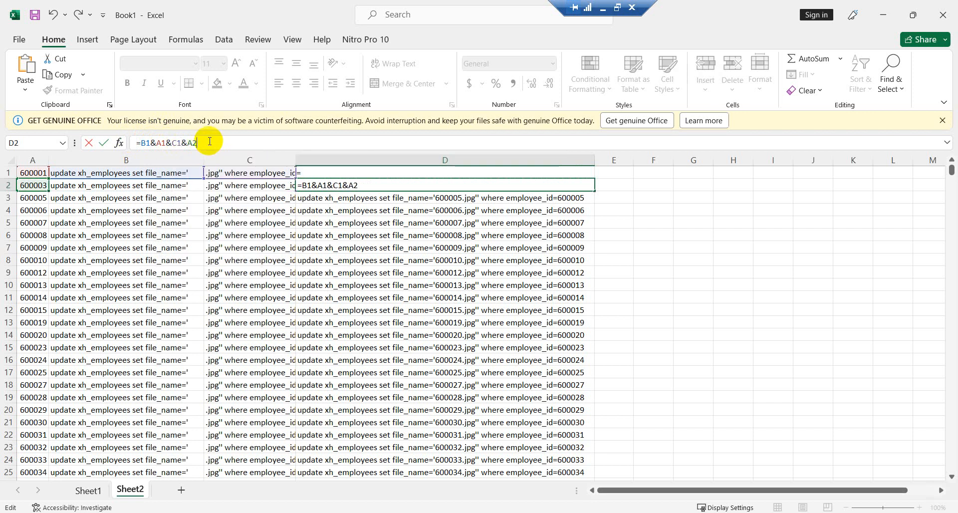
{"action": "key", "text": "BackSpace"}
{"action": "type", "text": "1"}
{"action": "left_click", "coordinate": [421, 200]}
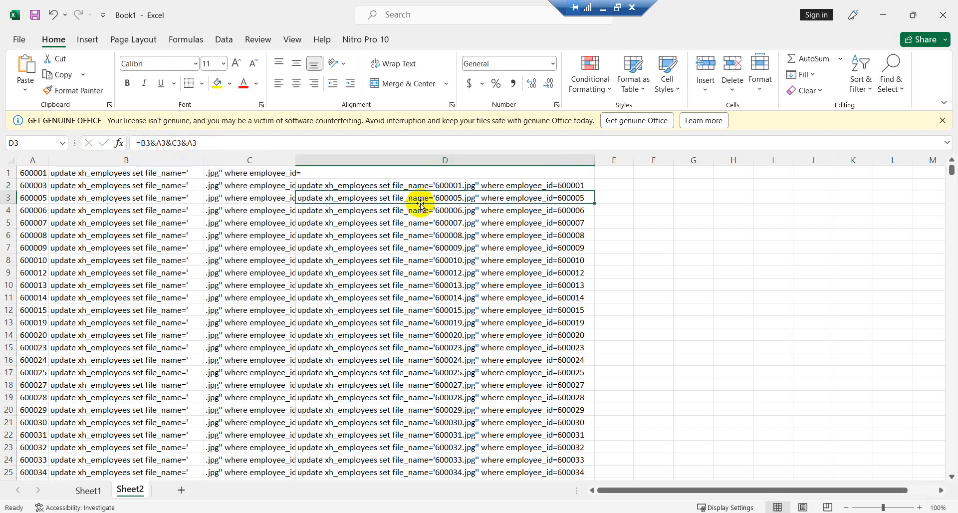
- Extend the concatenation formula from cell D2 up into D1 for the first employee ID
{"action": "left_click", "coordinate": [343, 184]}
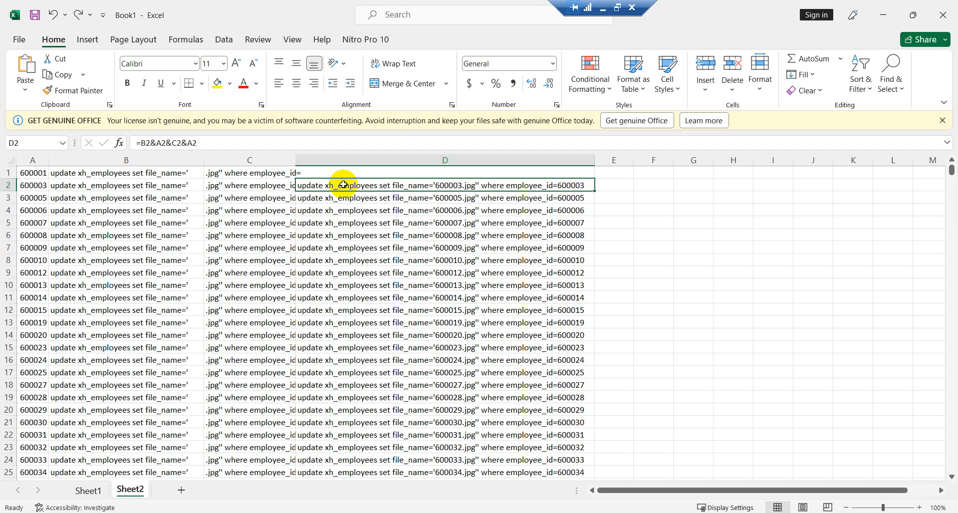
{"action": "key", "text": "ctrl+c"}
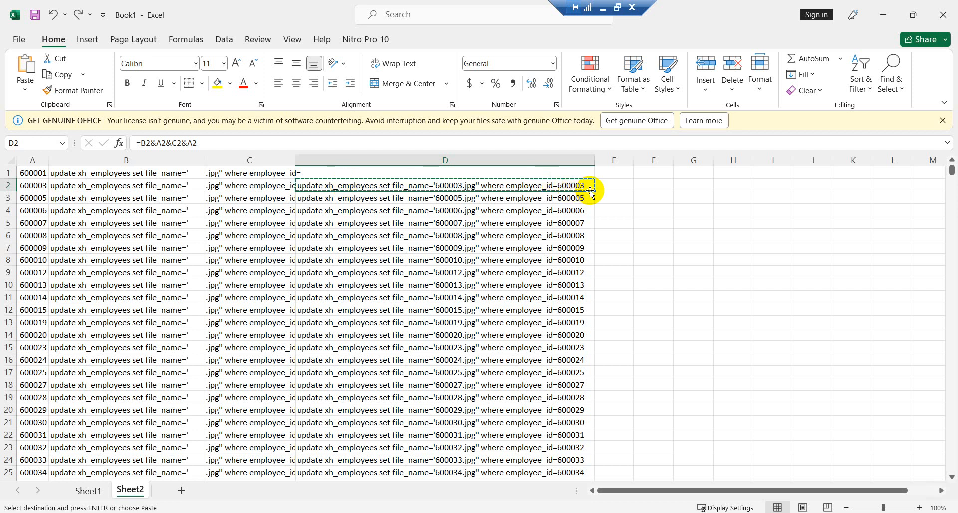
{"action": "left_click_drag", "start_coordinate": [595, 190], "coordinate": [586, 169]}
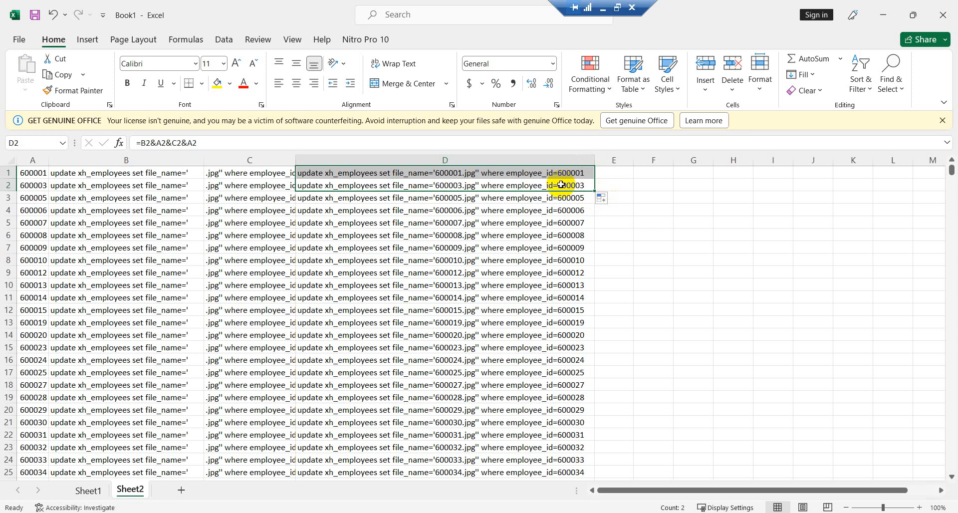
{"action": "left_click", "coordinate": [527, 185]}
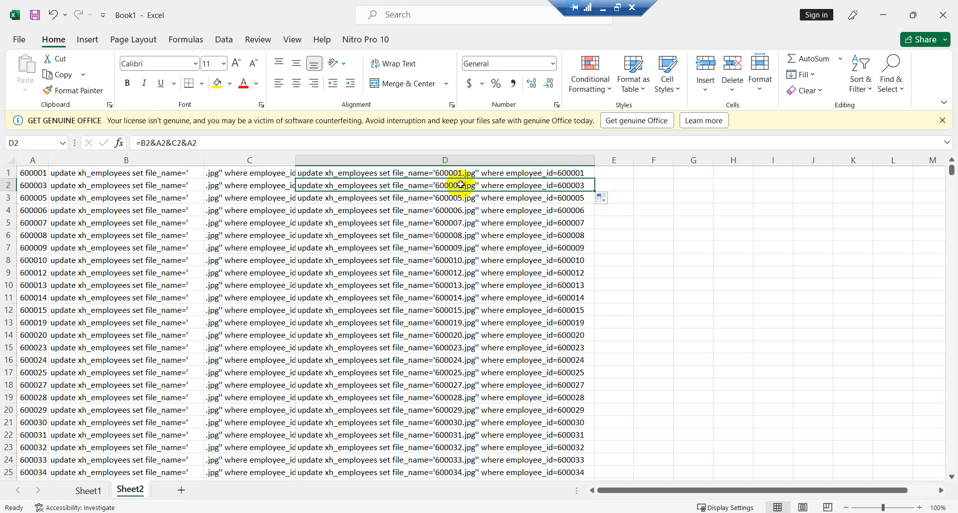
{"action": "left_click", "coordinate": [419, 199]}
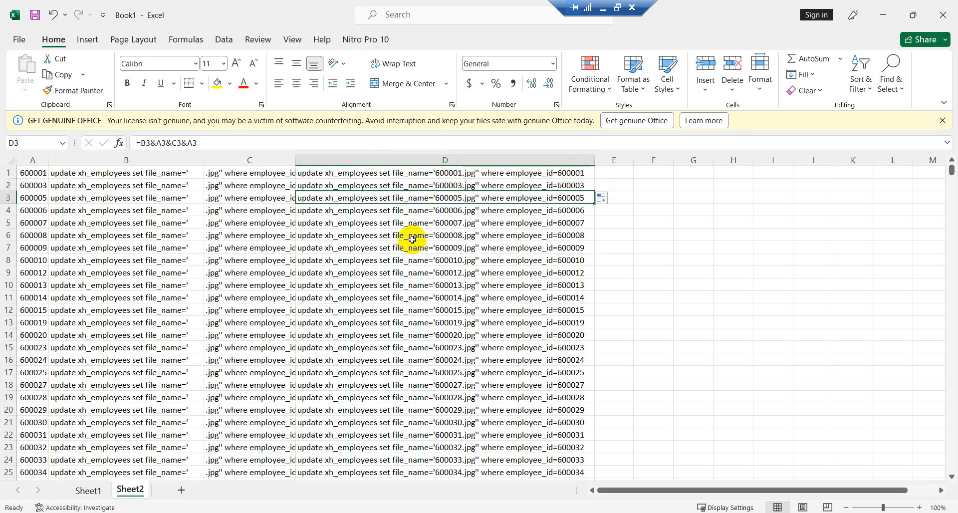
{"action": "left_click", "coordinate": [413, 240]}
{"action": "left_click", "coordinate": [377, 183]}
{"action": "scroll", "coordinate": [515, 283], "scroll_direction": "down", "scroll_amount": 5}
{"action": "scroll", "coordinate": [513, 280], "scroll_direction": "up", "scroll_amount": 5}
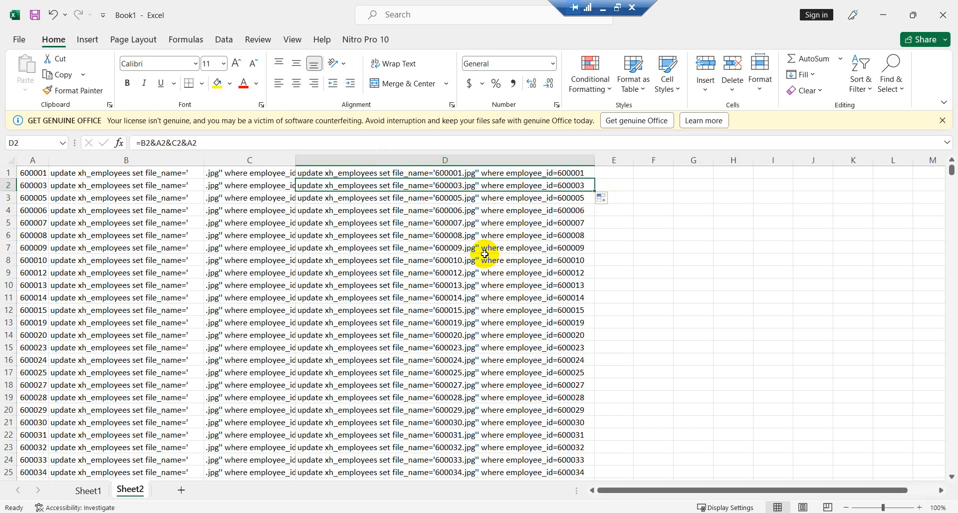
- Copy all update statements in column D and paste them over the entire content of the "new 76" document in Notepad++
{"action": "left_click", "coordinate": [428, 172]}
{"action": "left_click", "coordinate": [417, 159]}
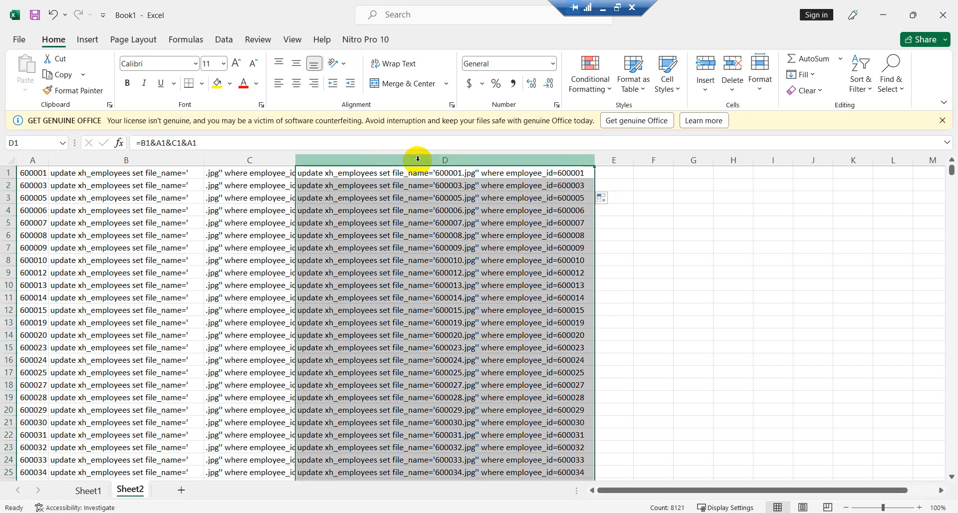
{"action": "key", "text": "ctrl+c"}
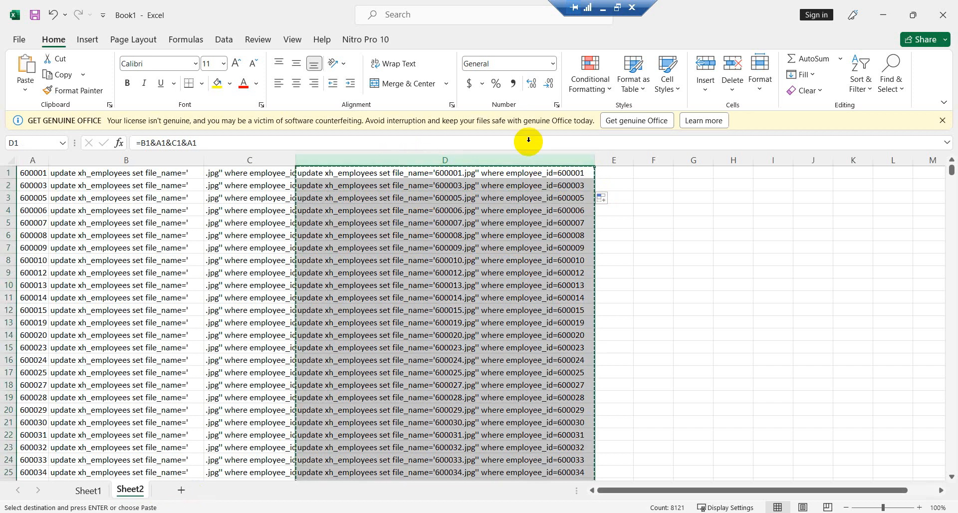
{"action": "left_click", "coordinate": [605, 12]}
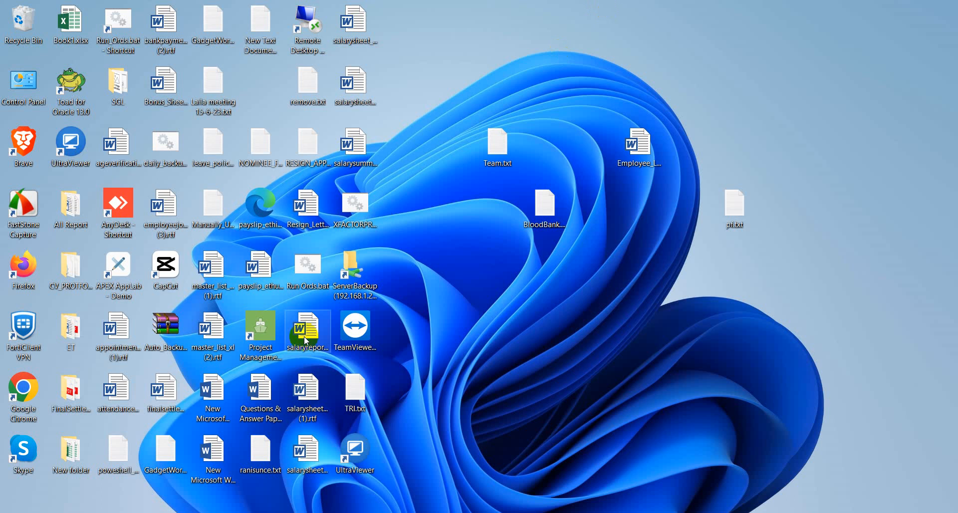
{"action": "left_click", "coordinate": [319, 512]}
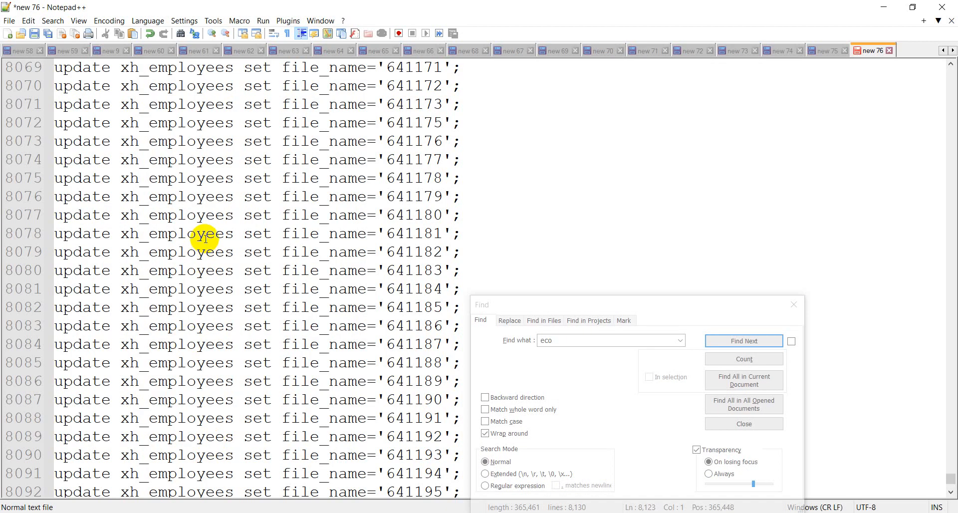
{"action": "key", "text": "ctrl+a"}
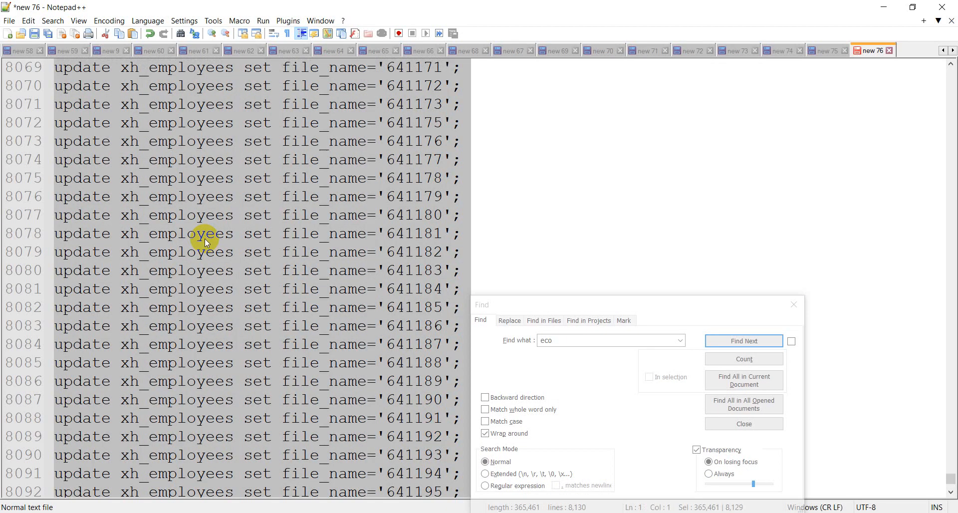
{"action": "key", "text": "ctrl+v"}
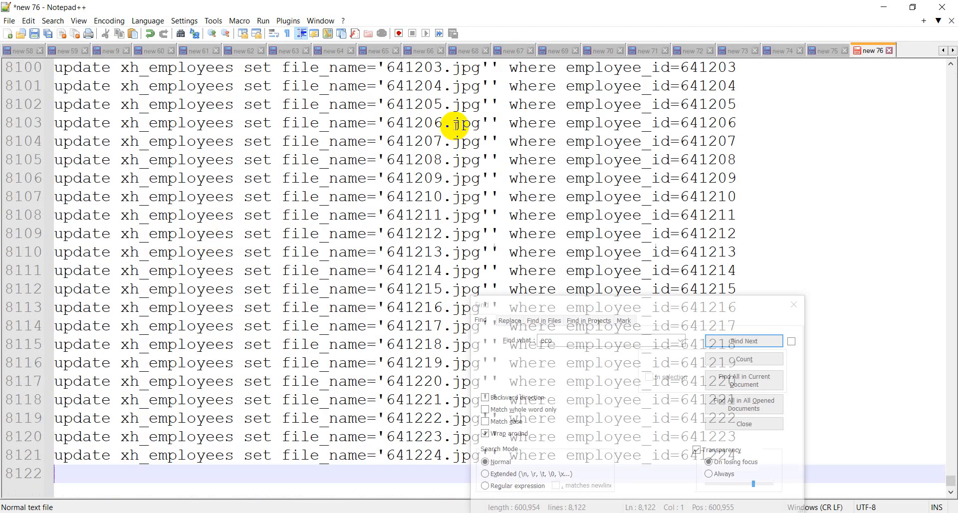
{"action": "left_click", "coordinate": [495, 103]}
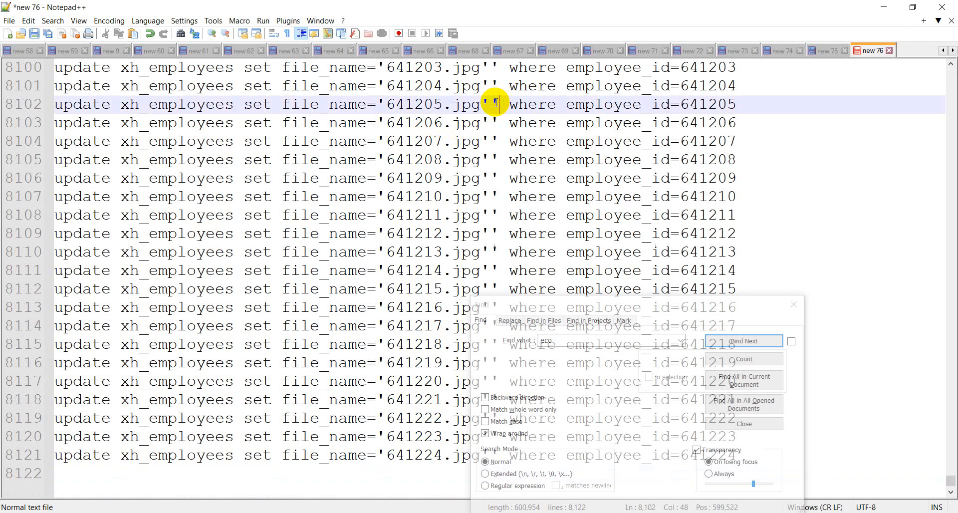
{"action": "left_click_drag", "start_coordinate": [492, 103], "coordinate": [498, 101]}
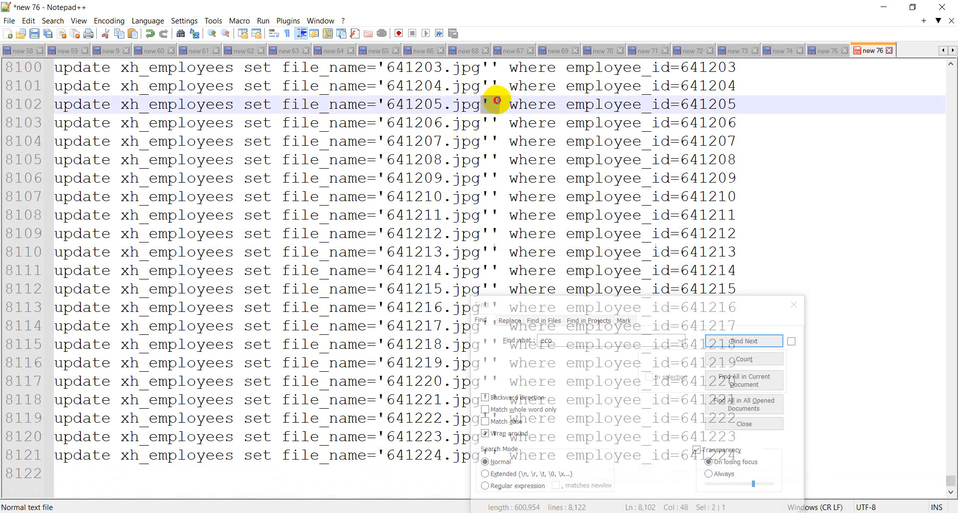
- Back in Excel, remove the extra apostrophe after .jpg in cell C1 and fill the corrected text down column C
{"action": "left_click", "coordinate": [883, 7]}
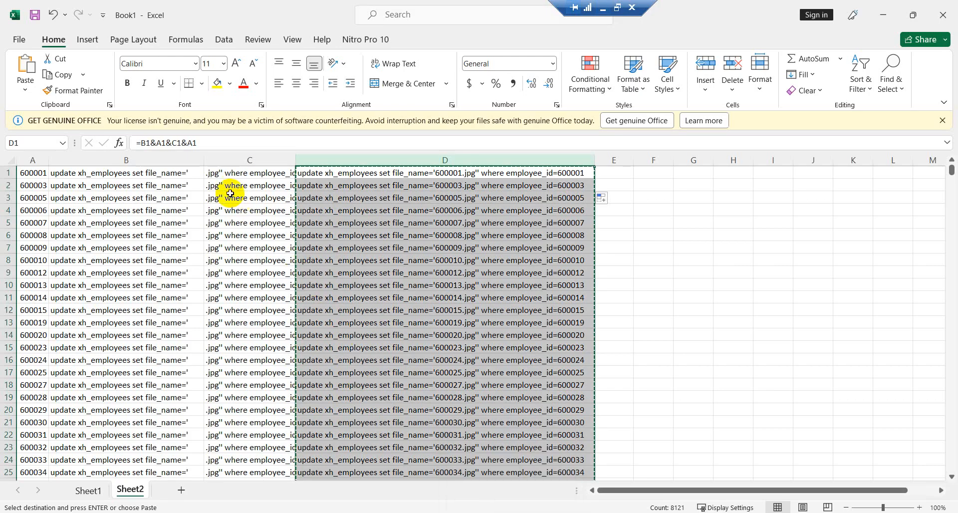
{"action": "left_click", "coordinate": [214, 173]}
{"action": "left_click", "coordinate": [157, 143]}
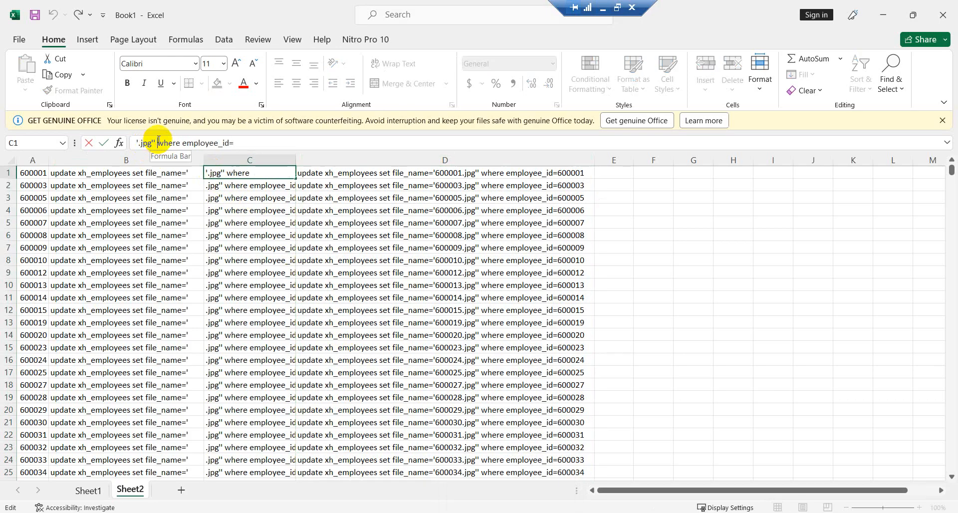
{"action": "key", "text": "BackSpace"}
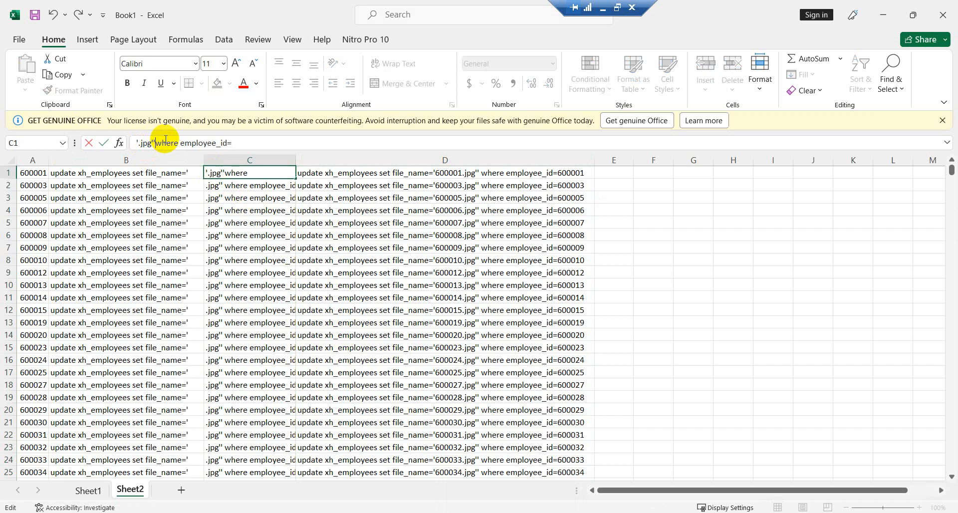
{"action": "key", "text": "BackSpace"}
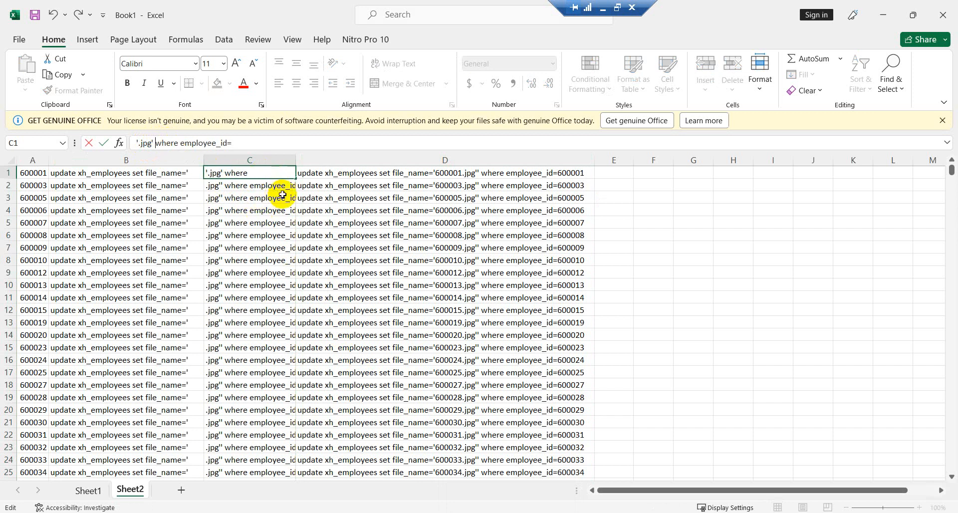
{"action": "key", "text": "ctrl+Return"}
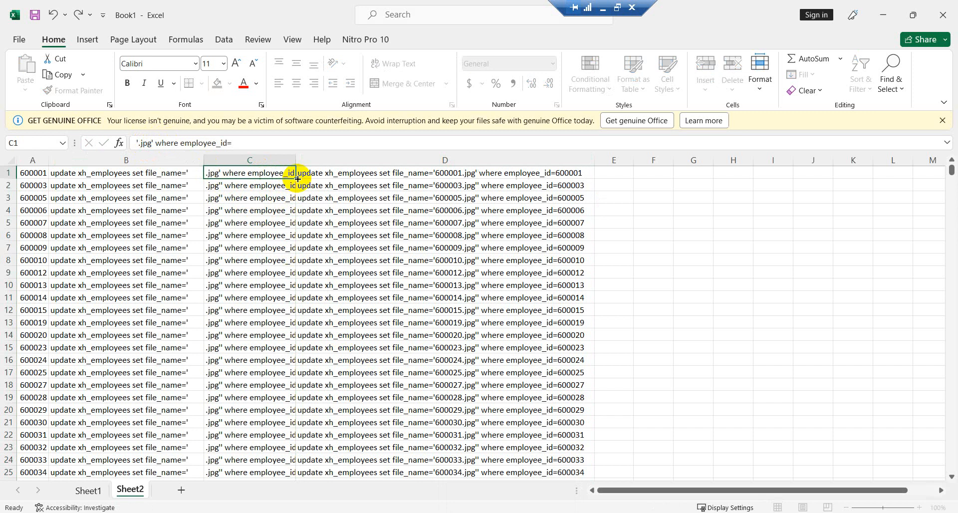
{"action": "double_click", "coordinate": [298, 179]}
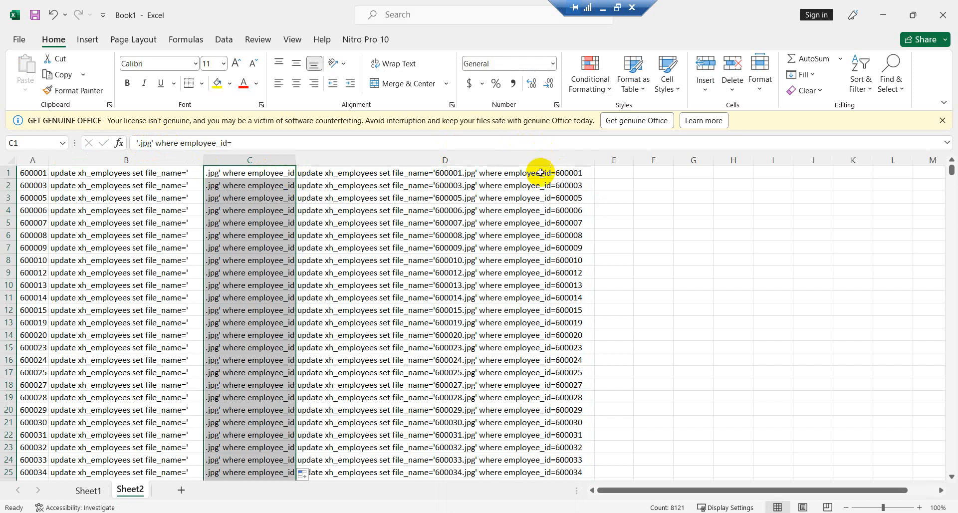
- Copy the update statements in column D and replace the entire content of "new 76" in Notepad++ with them
{"action": "left_click", "coordinate": [410, 159]}
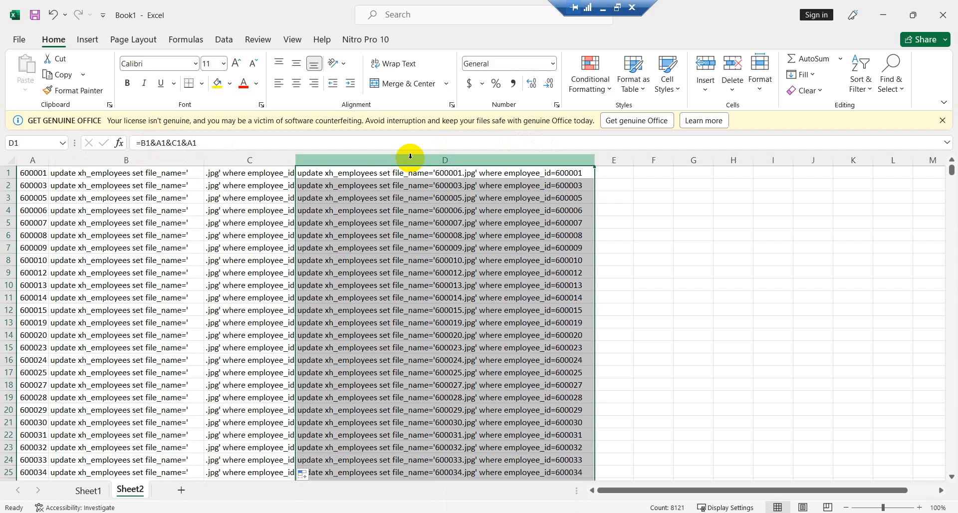
{"action": "key", "text": "ctrl+c"}
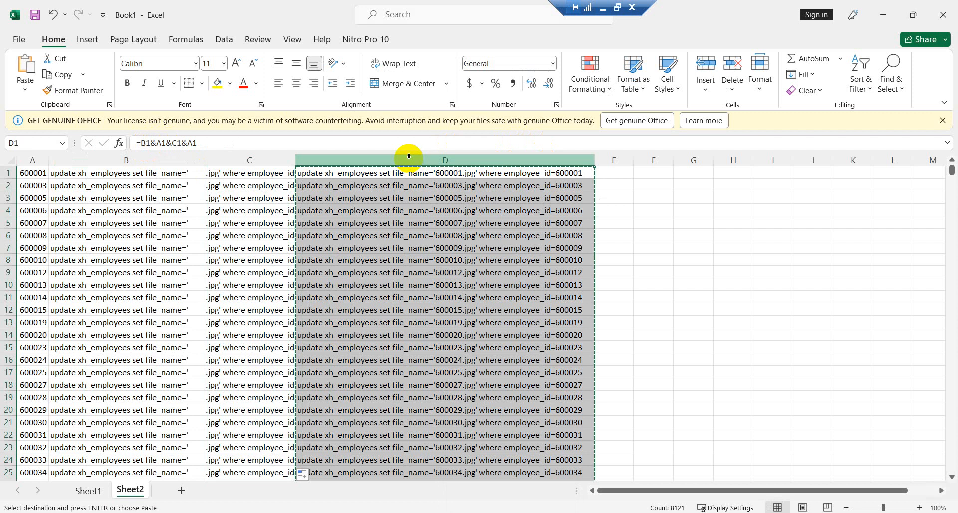
{"action": "left_click", "coordinate": [603, 9]}
{"action": "left_click", "coordinate": [257, 491]}
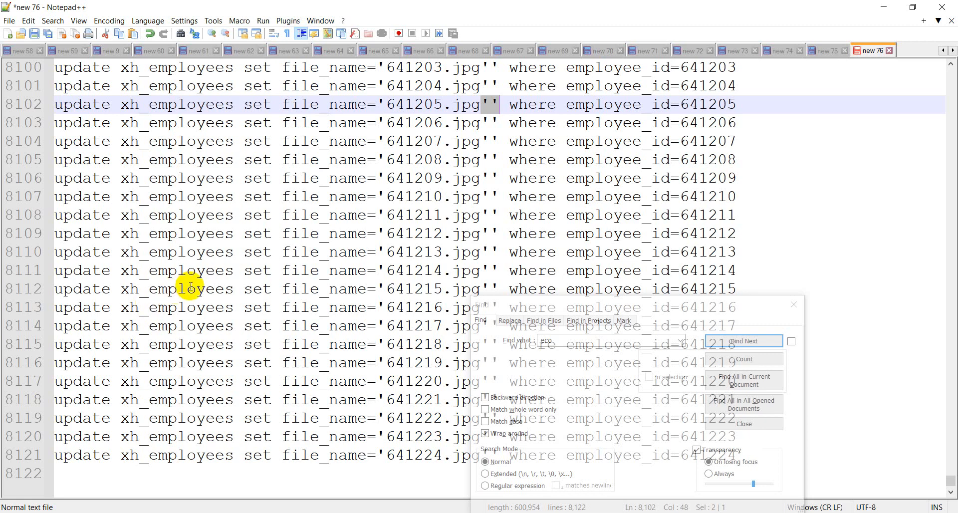
{"action": "key", "text": "ctrl+a"}
{"action": "key", "text": "ctrl+v"}
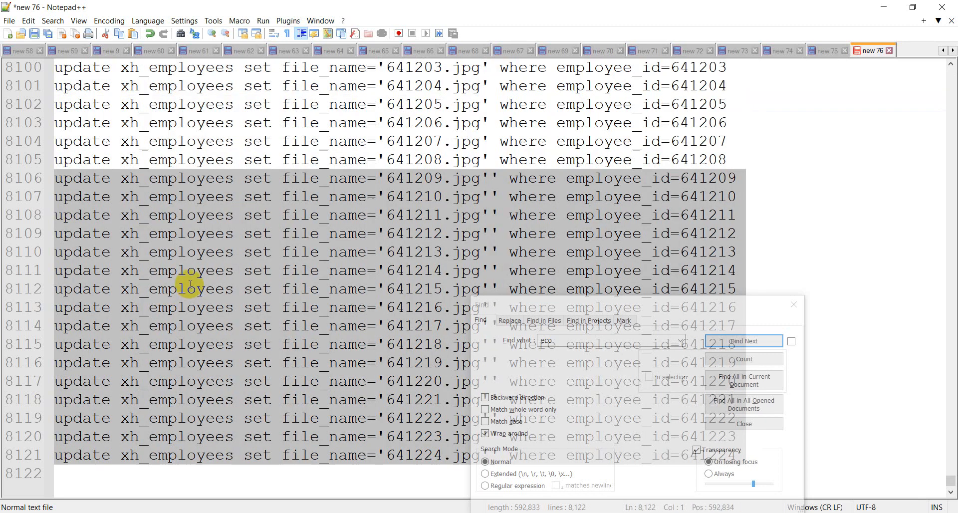
{"action": "left_click", "coordinate": [459, 121]}
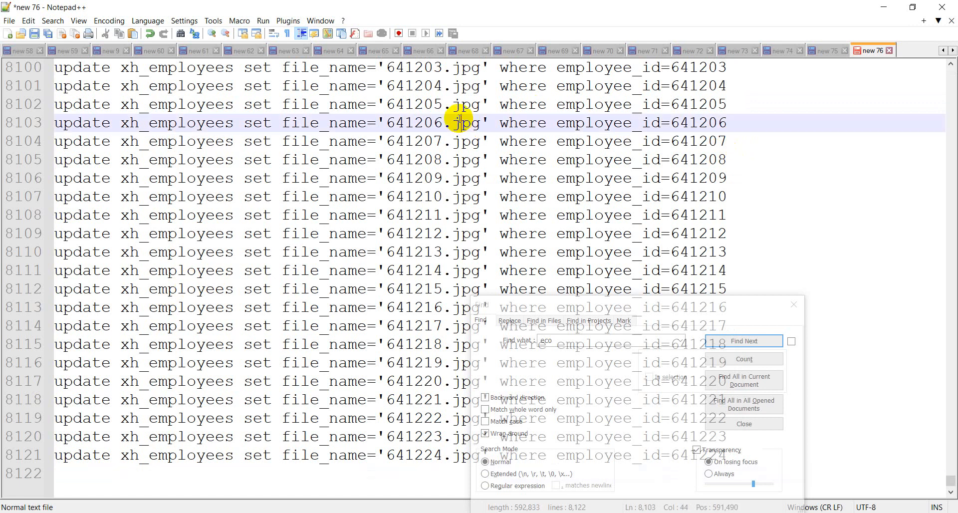
{"action": "left_click", "coordinate": [455, 104]}
{"action": "left_click", "coordinate": [455, 122]}
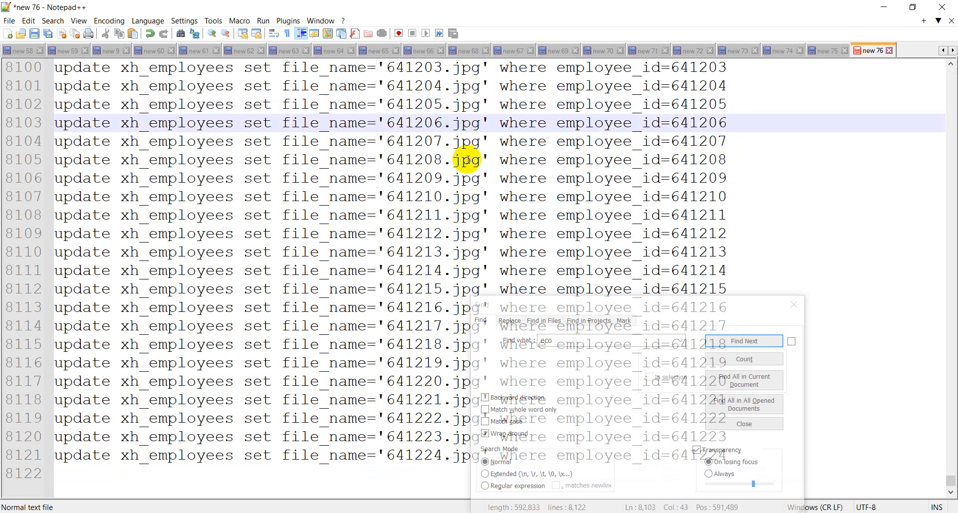
- Select the entire content of the "new 76" document and minimize the Run_Ords.bat console window
{"action": "key", "text": "ctrl+a"}
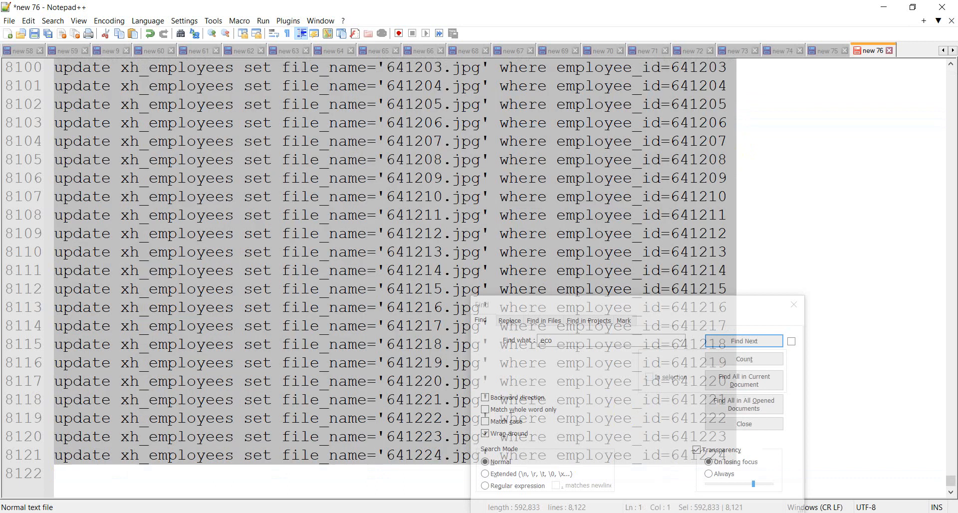
{"action": "left_click", "coordinate": [438, 507]}
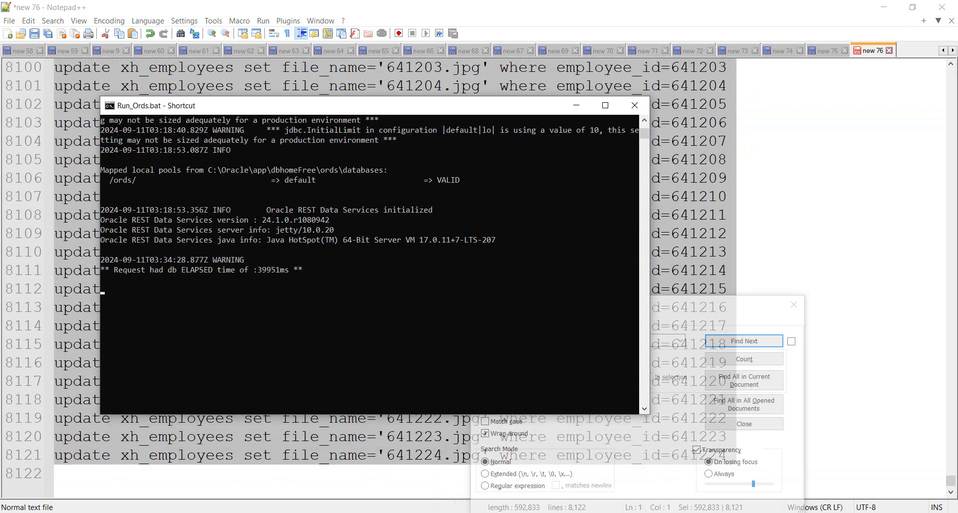
{"action": "left_click", "coordinate": [577, 106]}
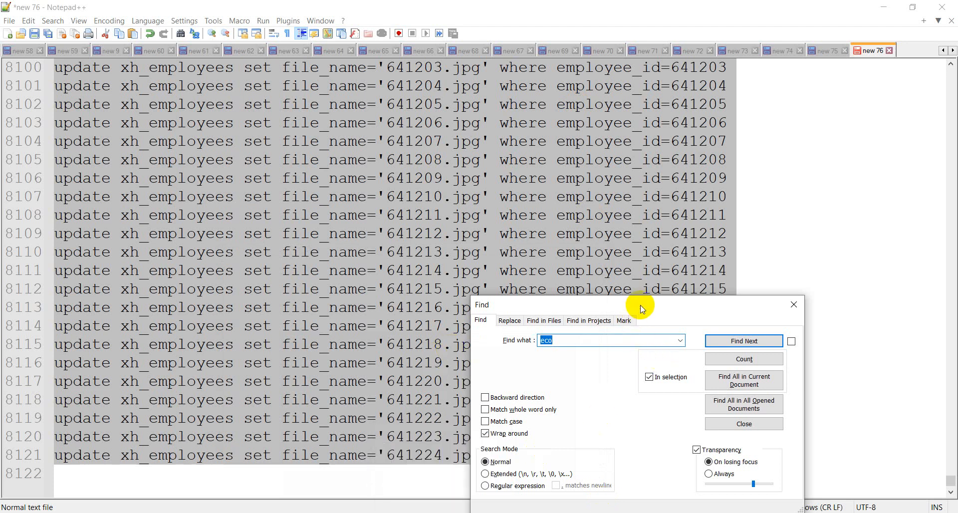
{"action": "scroll", "coordinate": [655, 206], "scroll_direction": "up", "scroll_amount": 9}
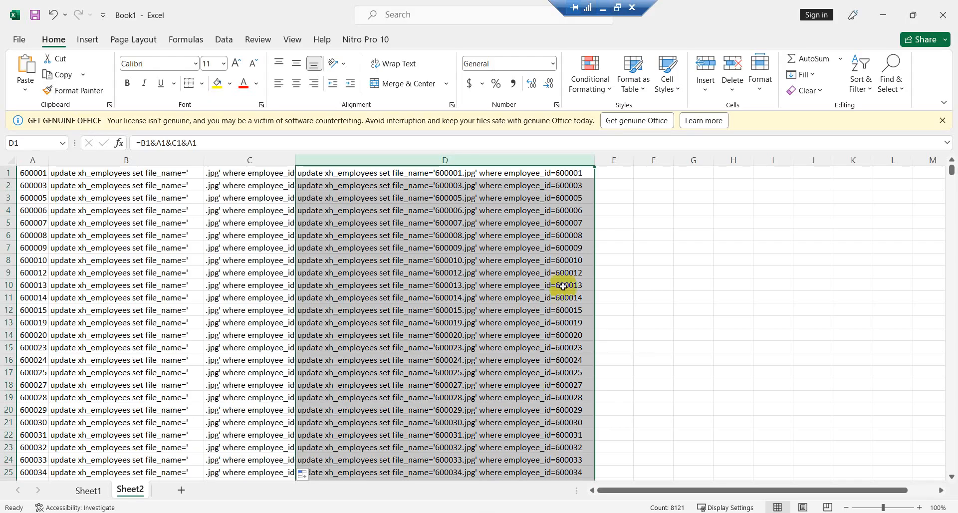
- Switch to Excel, enter a semicolon in cell E1 of Sheet2 and fill it down column E for all employee rows
{"action": "left_click", "coordinate": [584, 175]}
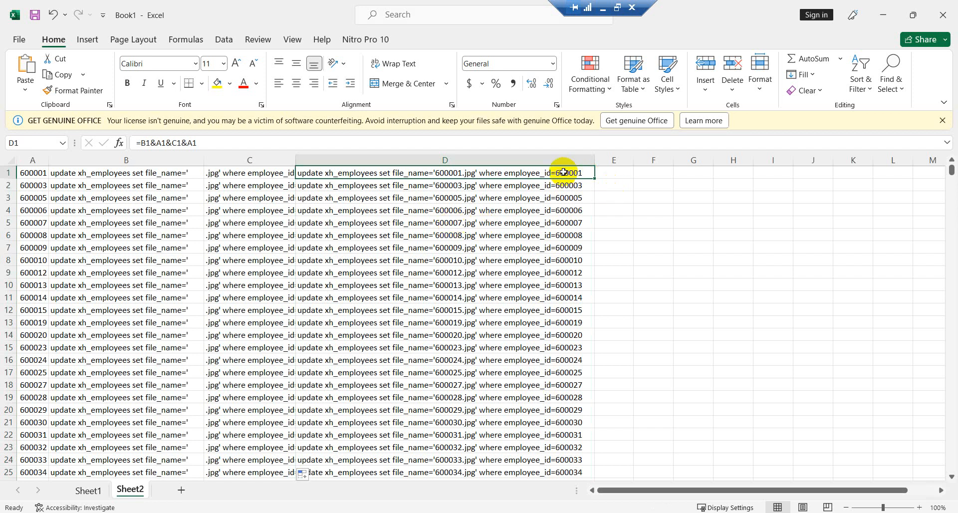
{"action": "left_click", "coordinate": [628, 173]}
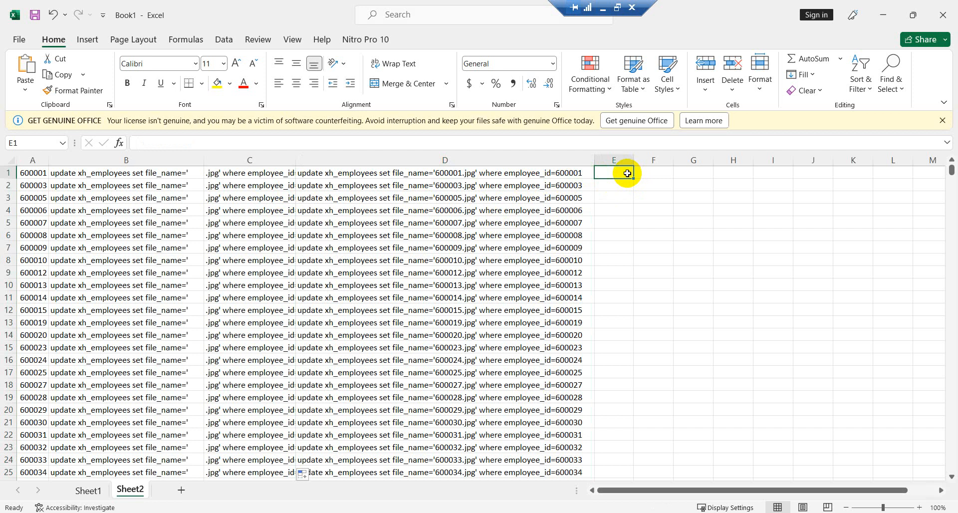
{"action": "type", "text": ";"}
{"action": "key", "text": "Return"}
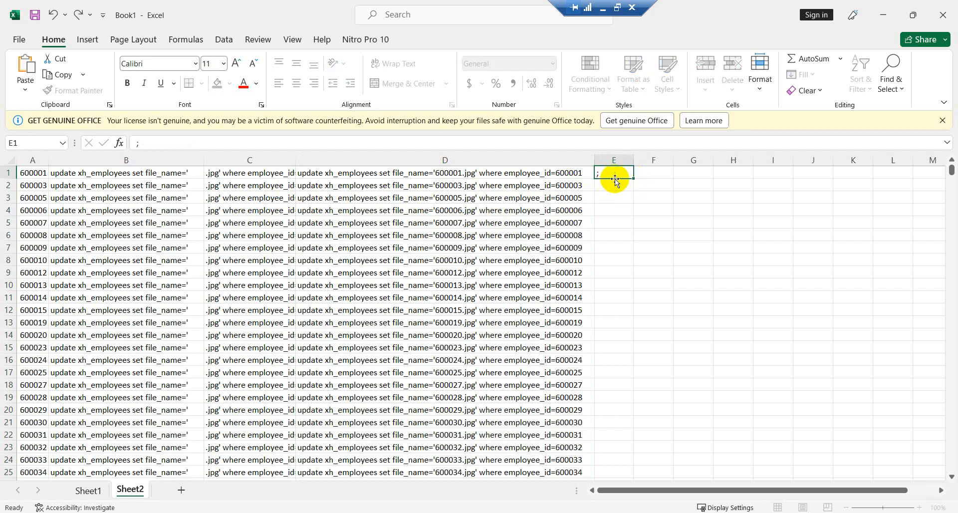
{"action": "left_click", "coordinate": [615, 171]}
{"action": "double_click", "coordinate": [633, 179]}
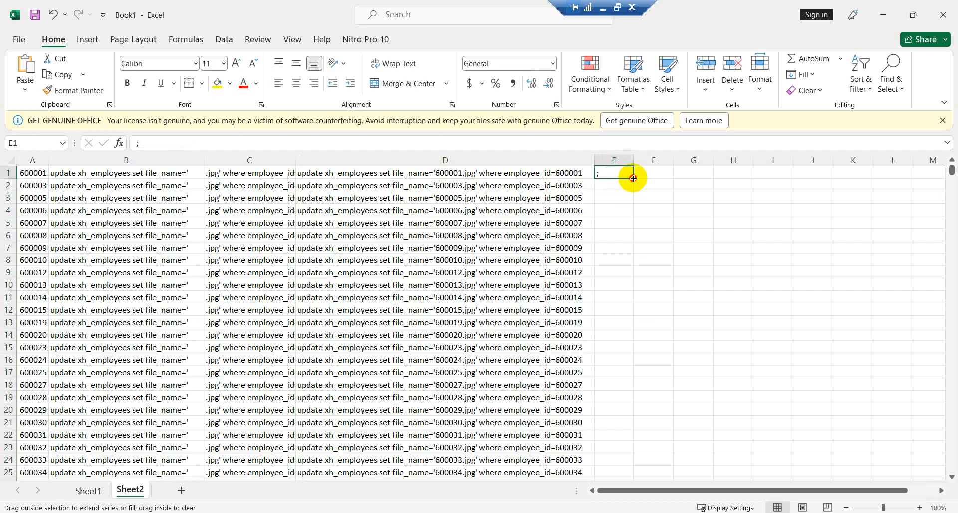
- Append &E1 to the concatenation formula in D1, making it =B1&A1&C1&A1&E1, and fill it down column D
{"action": "left_click", "coordinate": [438, 172]}
{"action": "left_click", "coordinate": [212, 143]}
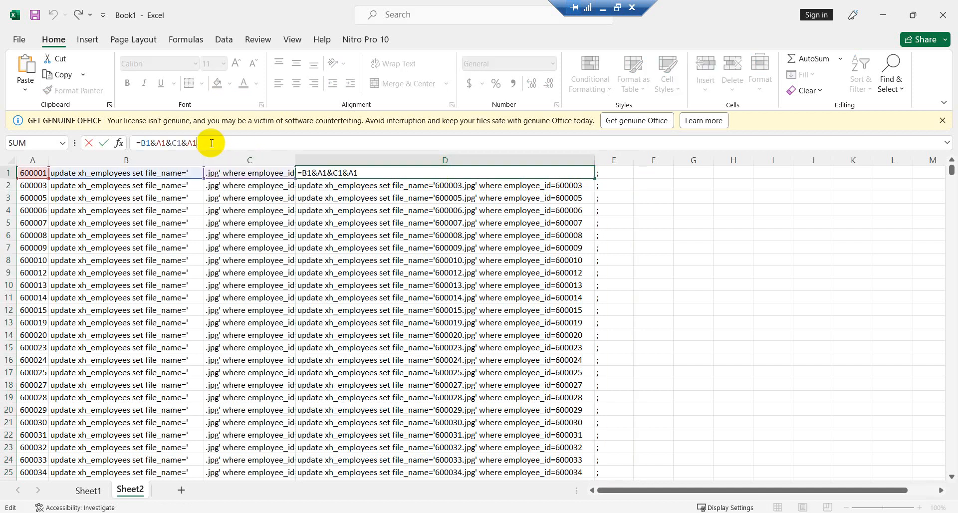
{"action": "type", "text": "&"}
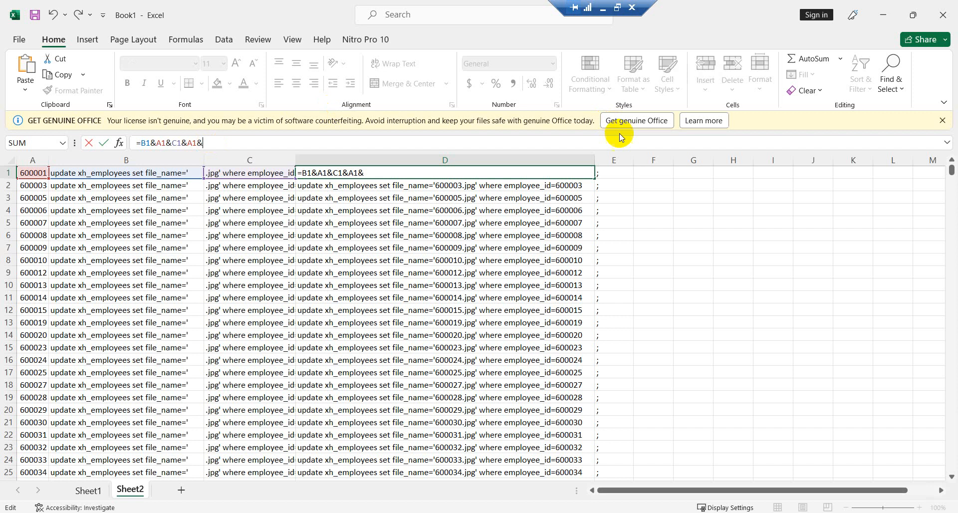
{"action": "left_click", "coordinate": [616, 173]}
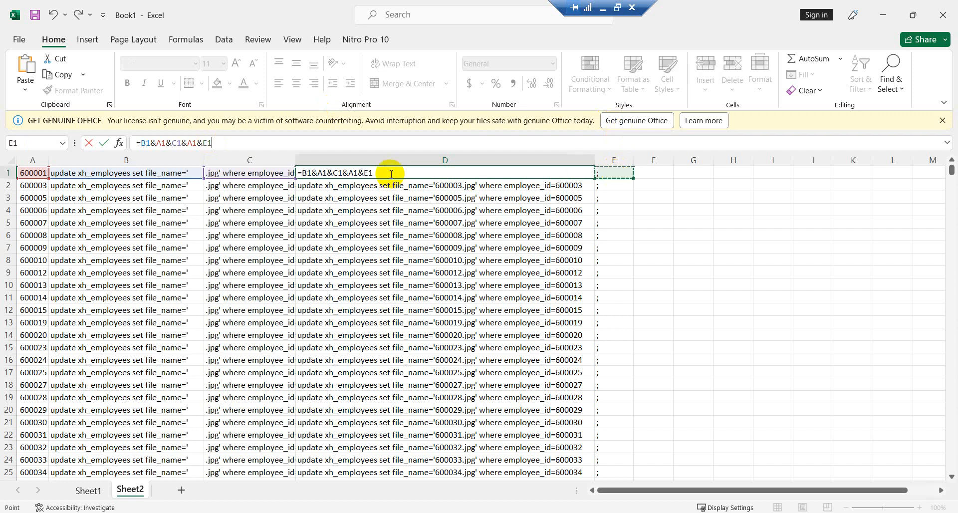
{"action": "key", "text": "Return"}
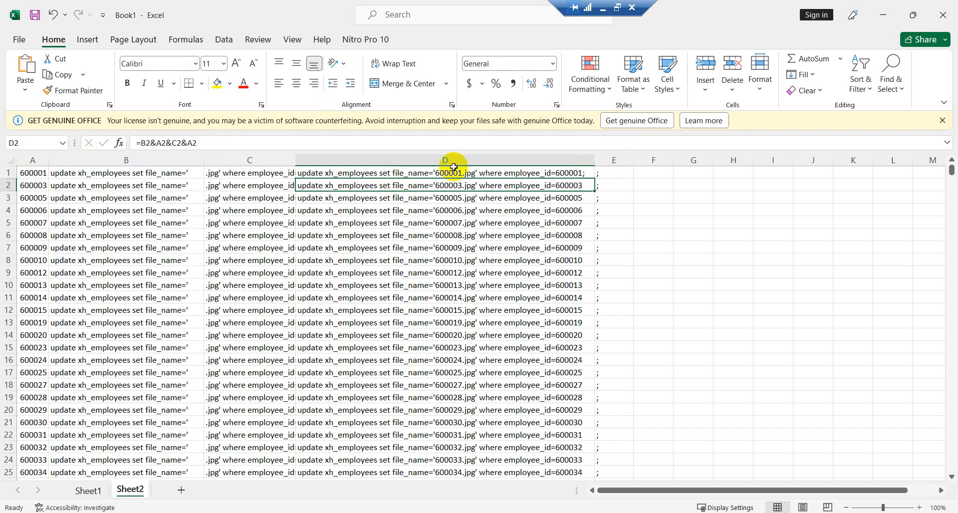
{"action": "left_click", "coordinate": [587, 173]}
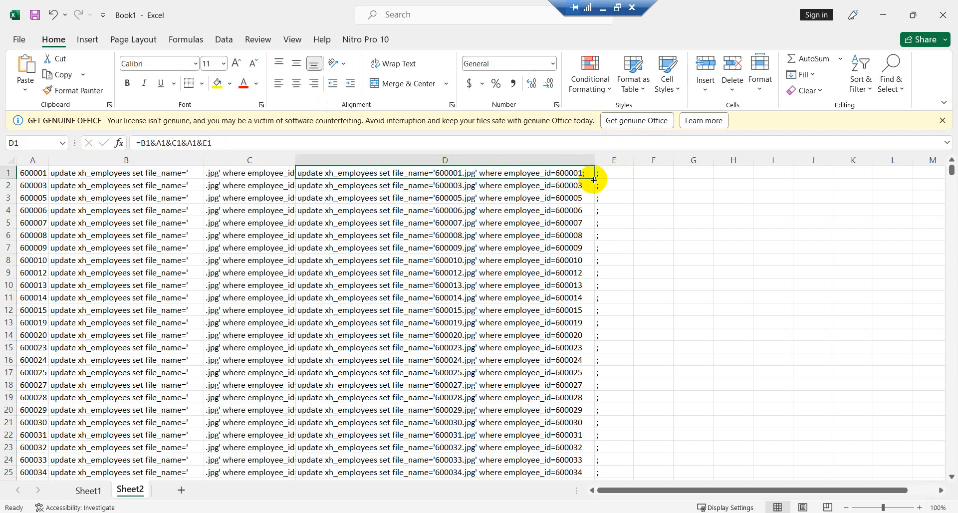
{"action": "double_click", "coordinate": [595, 179]}
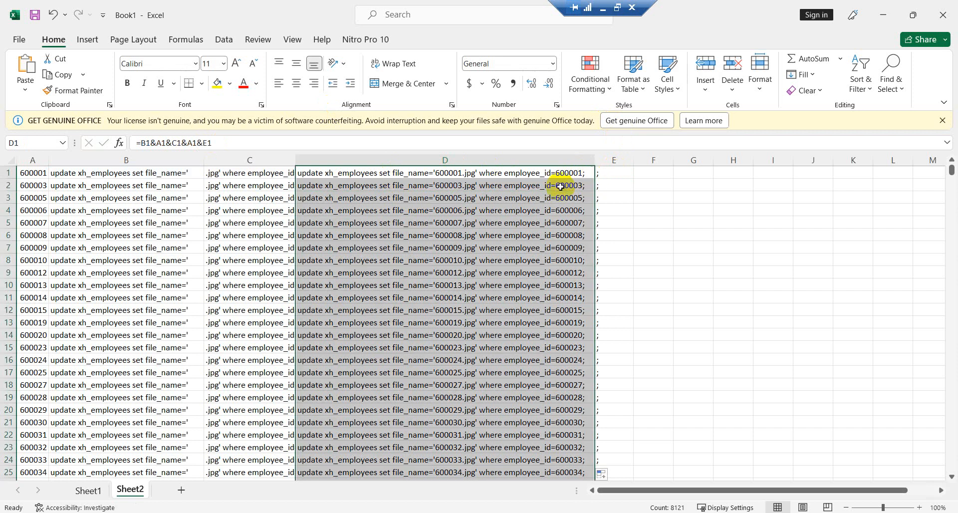
- Copy the semicolon-terminated update statements from column D and paste them over the entire content of "new 76" in Notepad++, closing the Find dialog
{"action": "key", "text": "ctrl+c"}
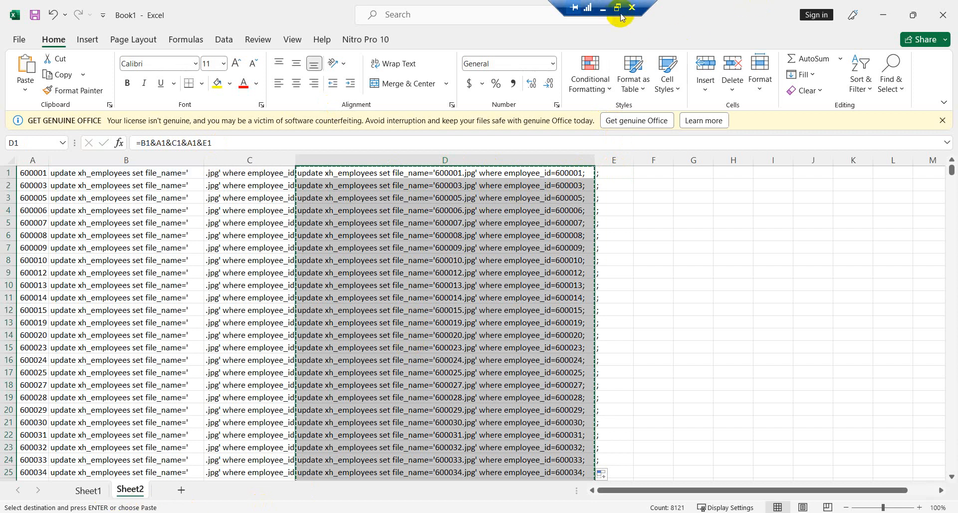
{"action": "left_click", "coordinate": [604, 19]}
{"action": "key", "text": "alt+Tab"}
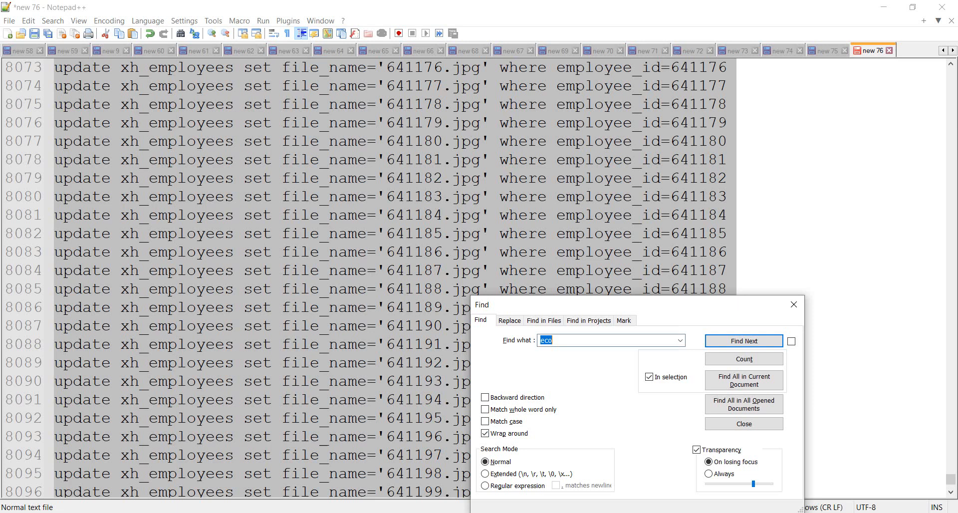
{"action": "key", "text": "ctrl+v"}
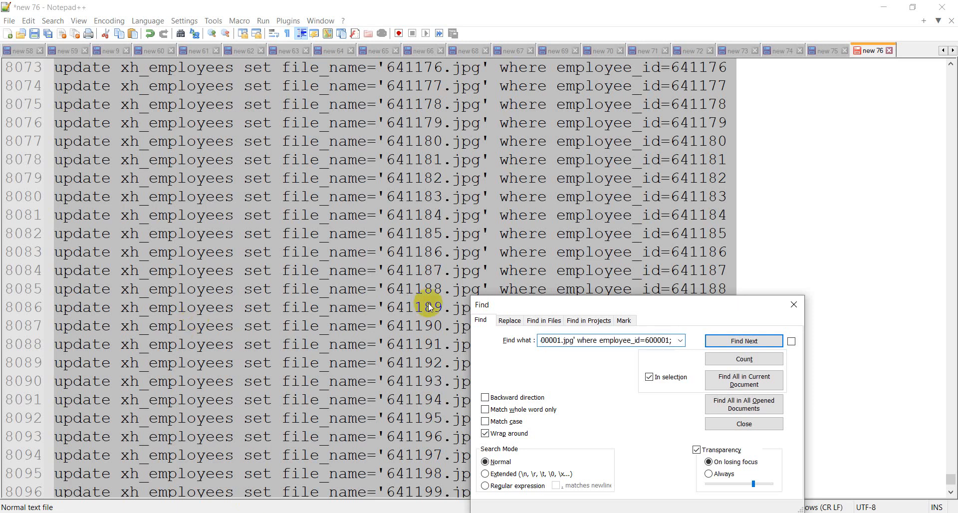
{"action": "left_click", "coordinate": [794, 305]}
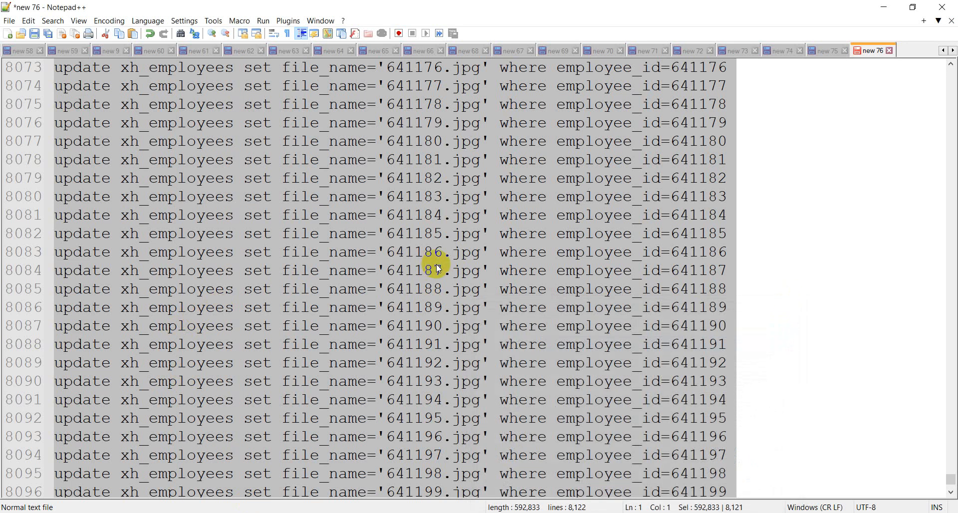
{"action": "key", "text": "ctrl+v"}
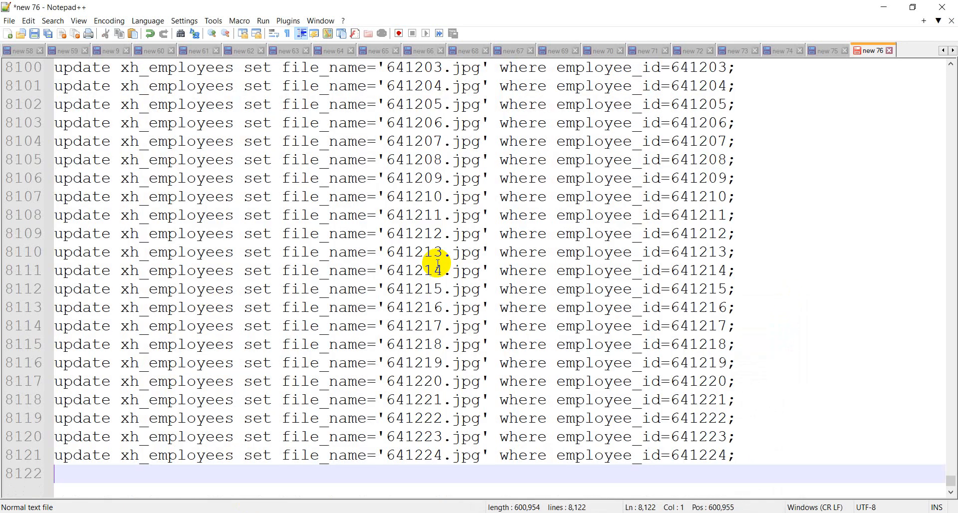
{"action": "scroll", "coordinate": [438, 265], "scroll_direction": "up", "scroll_amount": 20}
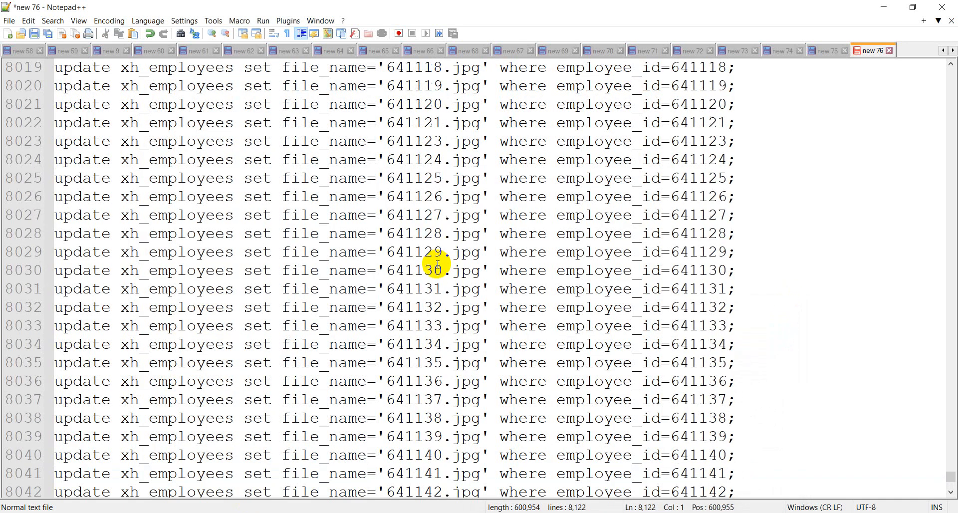
{"action": "scroll", "coordinate": [436, 270], "scroll_direction": "up", "scroll_amount": 12}
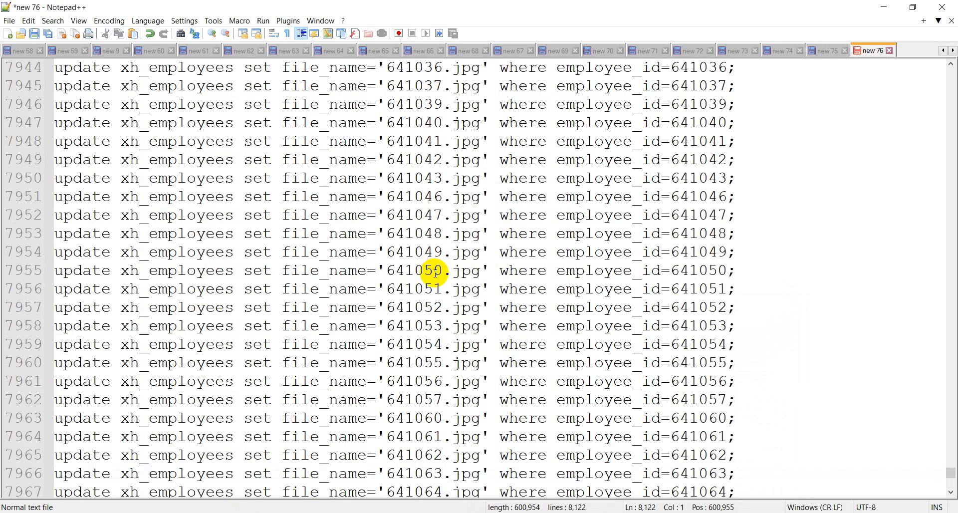
{"action": "scroll", "coordinate": [435, 271], "scroll_direction": "up", "scroll_amount": 20}
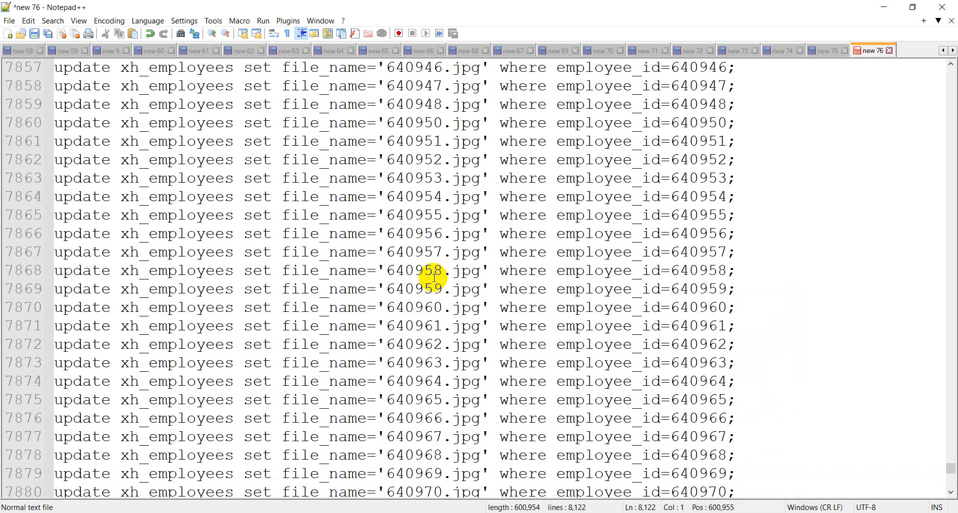
{"action": "scroll", "coordinate": [434, 279], "scroll_direction": "up", "scroll_amount": 20}
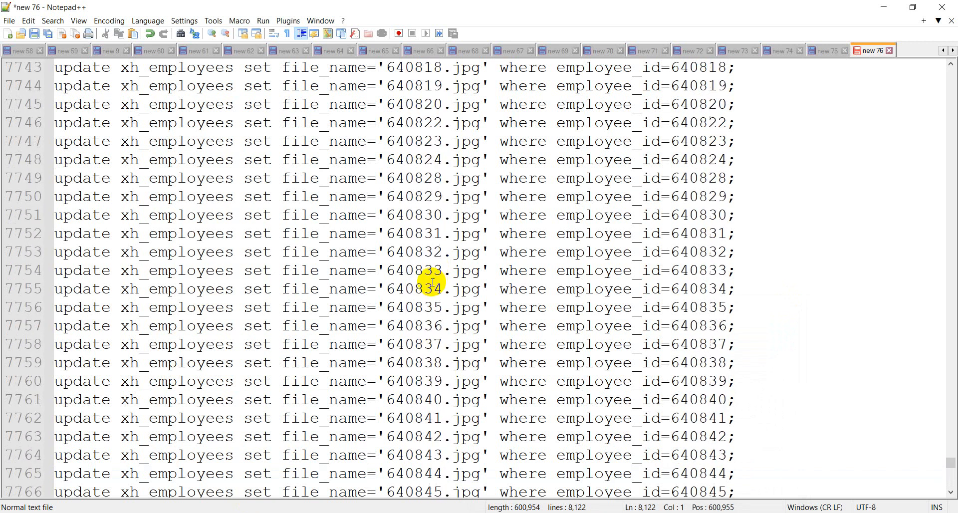
{"action": "scroll", "coordinate": [432, 285], "scroll_direction": "up", "scroll_amount": 18}
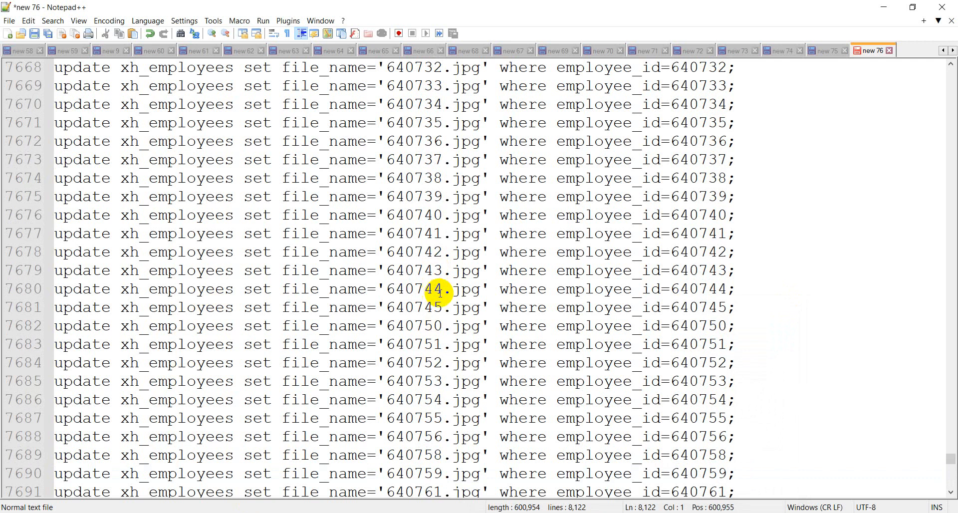